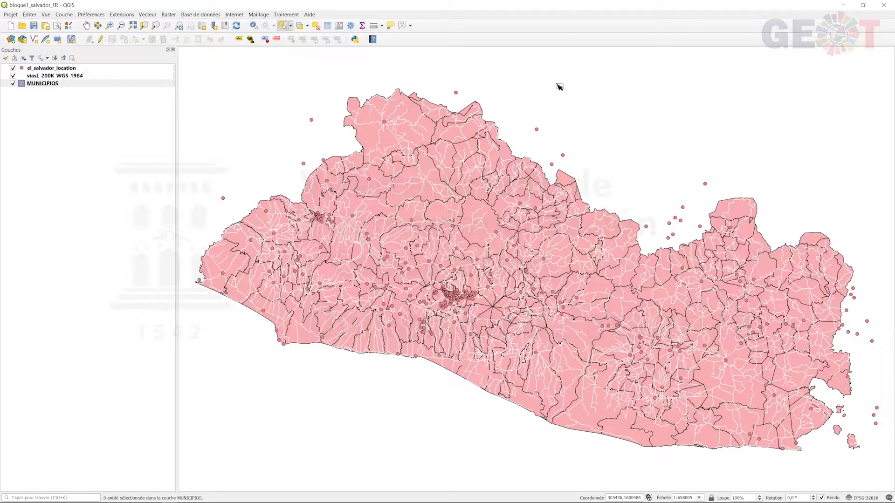
# Open the Select by Expression dialog for the MUNICIPIOS layer and move it higher over the map.
pyautogui.click(49, 86)
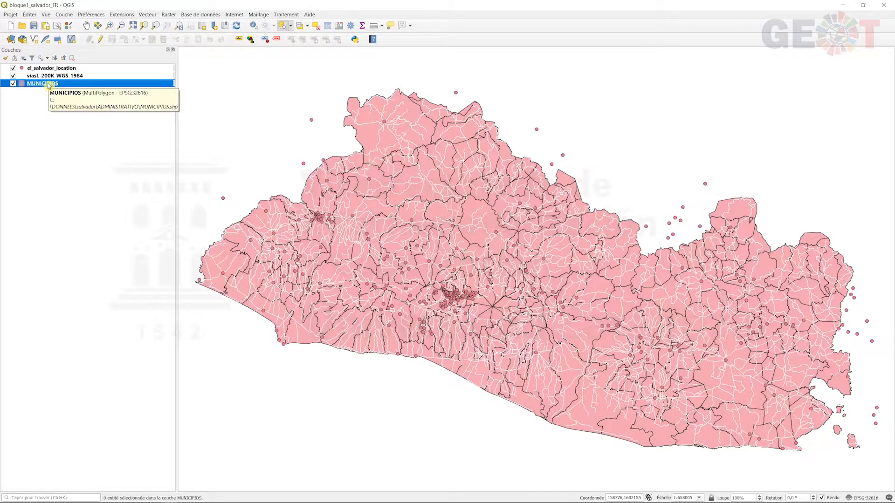
pyautogui.click(309, 27)
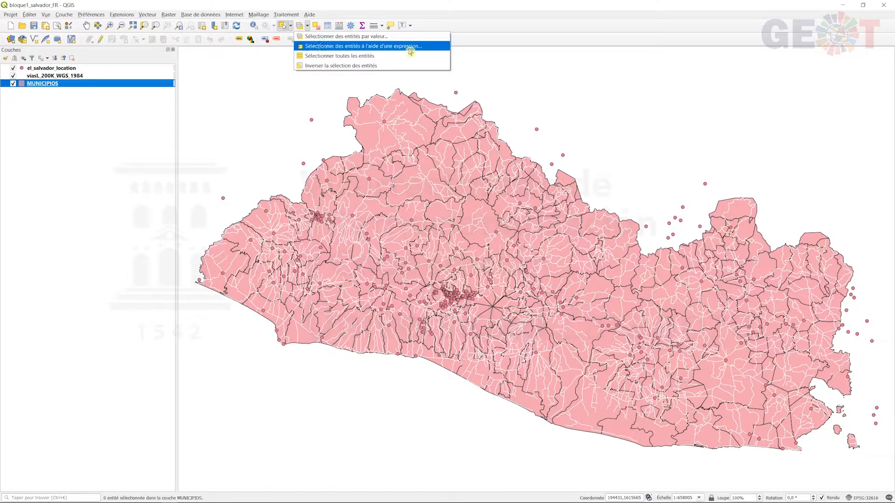
pyautogui.click(433, 49)
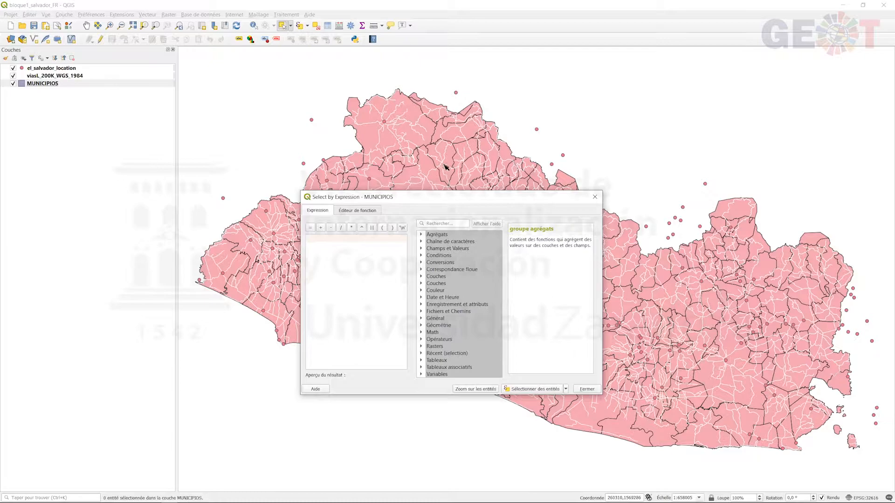
pyautogui.moveTo(446, 198); pyautogui.dragTo(456, 117)
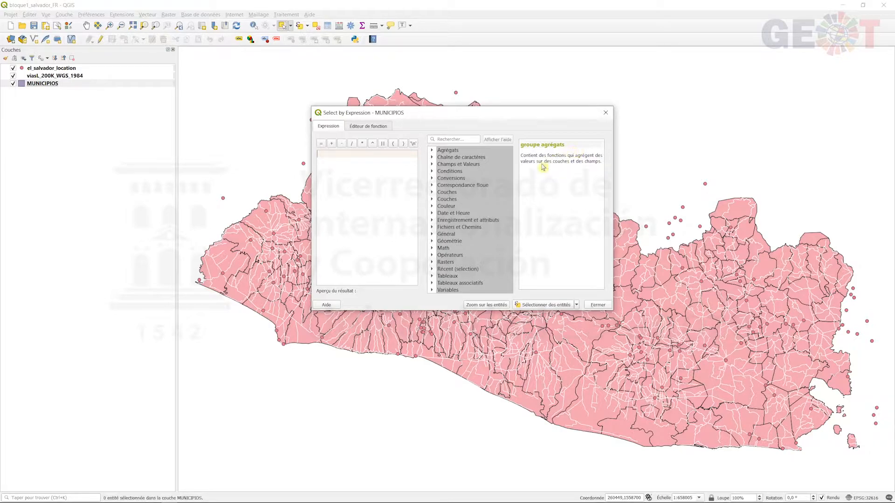
# Build the expression "AREA_KM" > 100 from the layer's AREA_KM field.
pyautogui.click(470, 229)
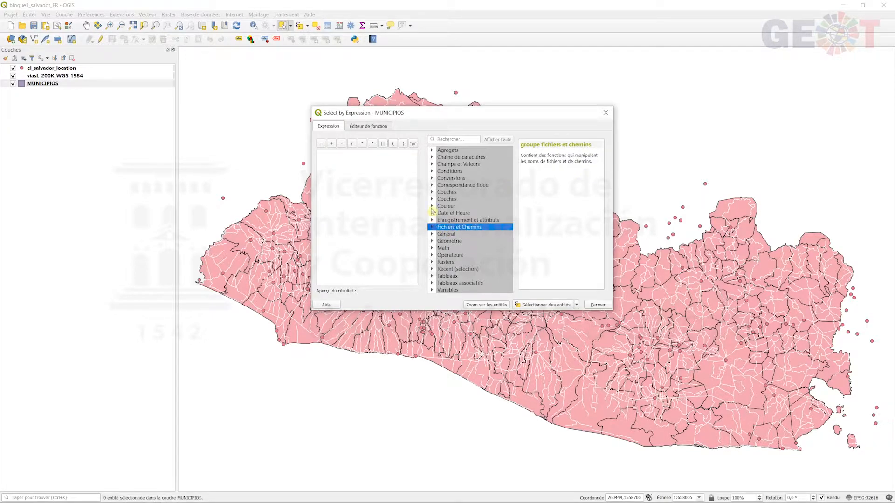
pyautogui.click(432, 165)
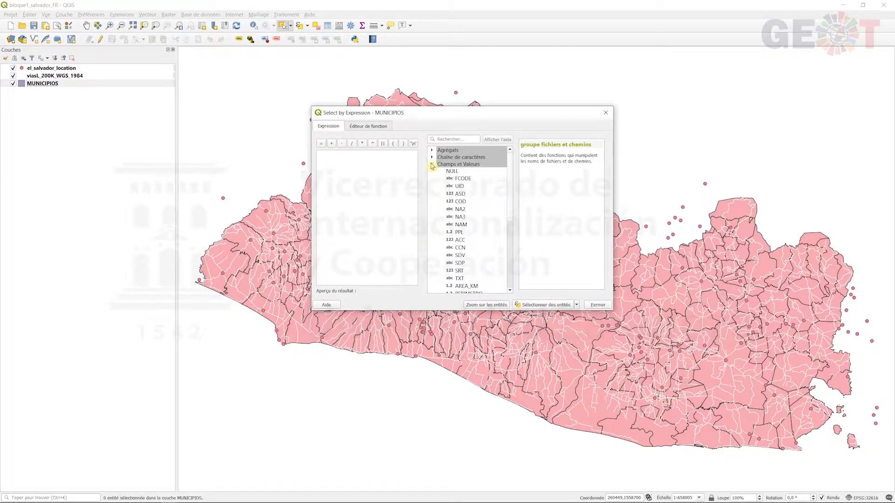
pyautogui.moveTo(509, 173); pyautogui.dragTo(511, 188)
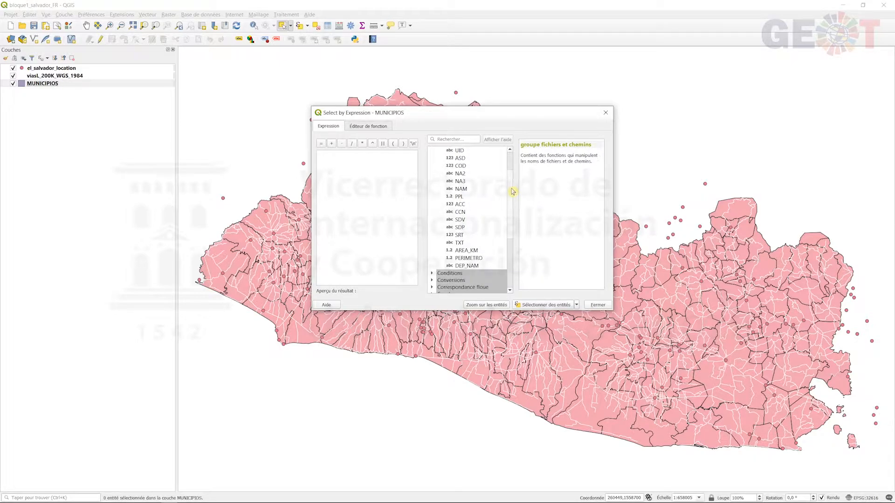
pyautogui.doubleClick(468, 252)
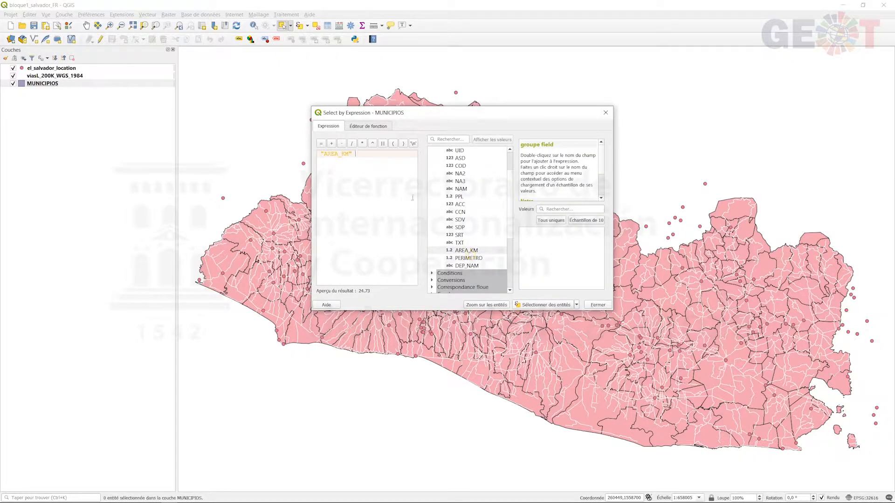
pyautogui.moveTo(360, 154); pyautogui.dragTo(305, 153)
pyautogui.click(358, 203)
pyautogui.write('>')
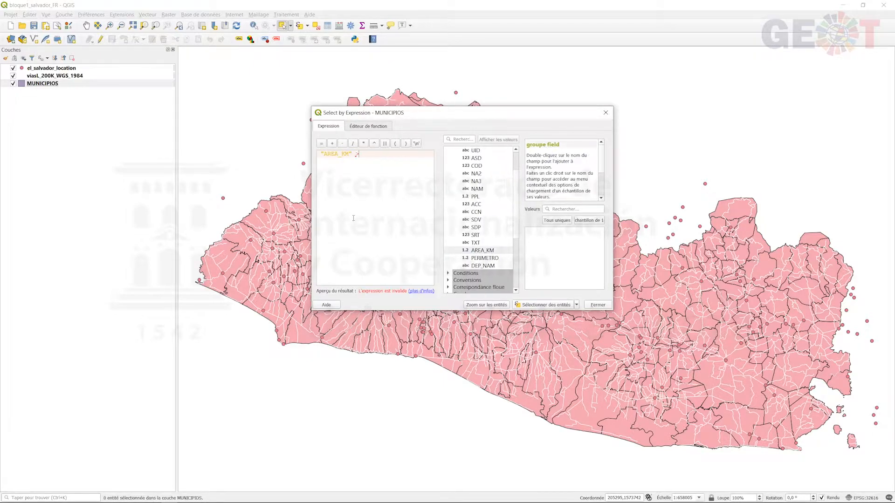
pyautogui.write(' 100')
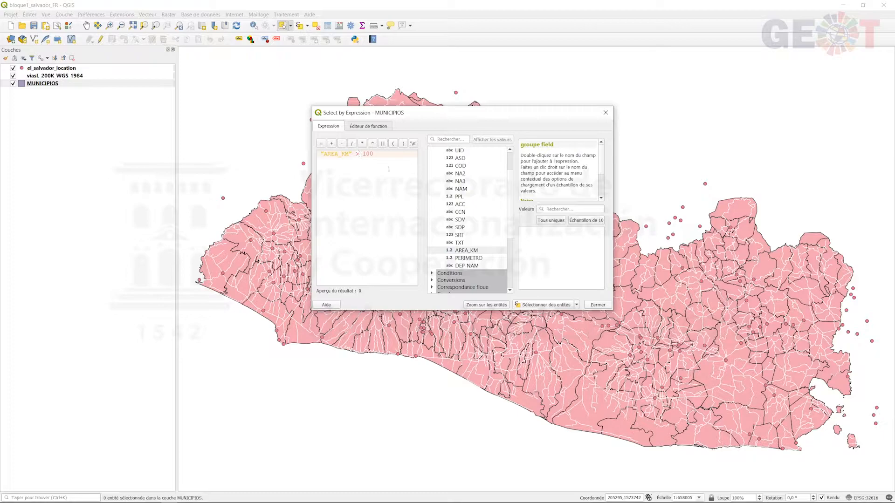
# Try the expression without its > operator, inspect the parser error details, and restore the operator.
pyautogui.press('BackSpace')
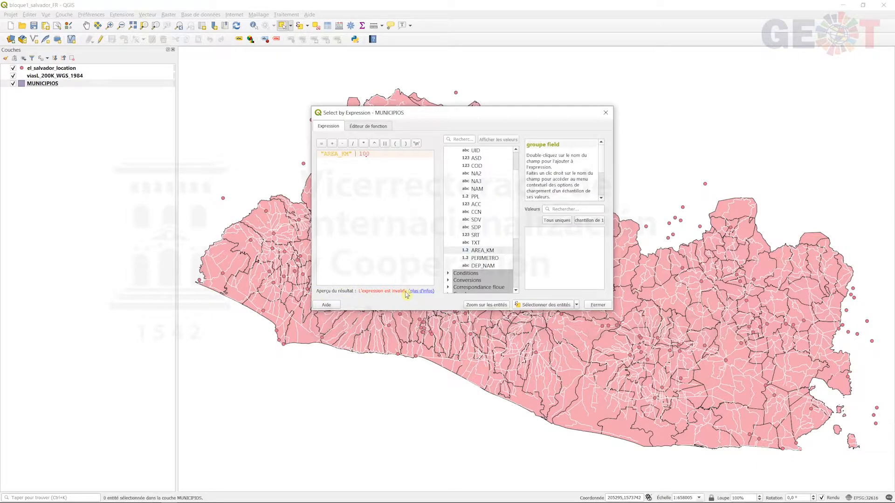
pyautogui.moveTo(406, 293)
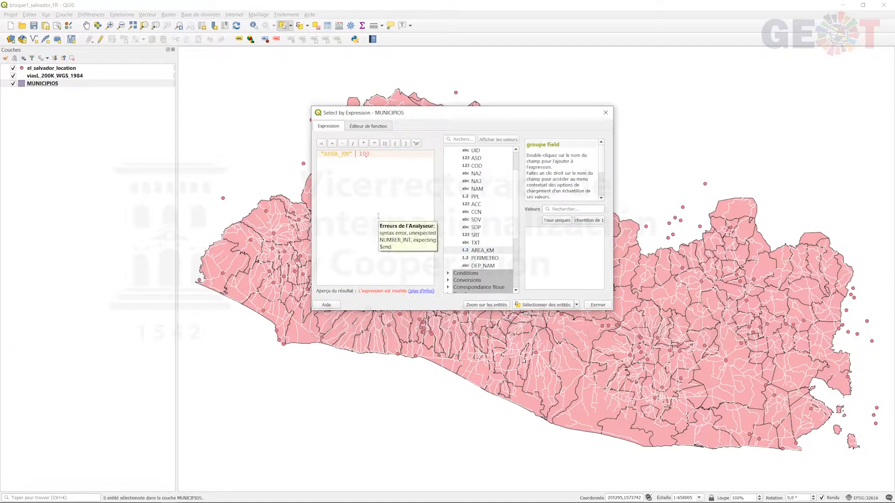
pyautogui.write('>')
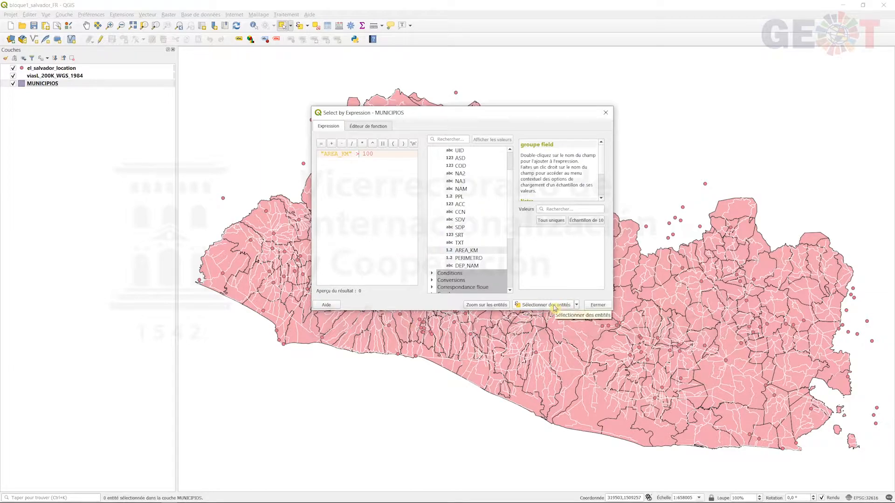
# Select the municipalities that match the area expression and close the dialog.
pyautogui.click(554, 306)
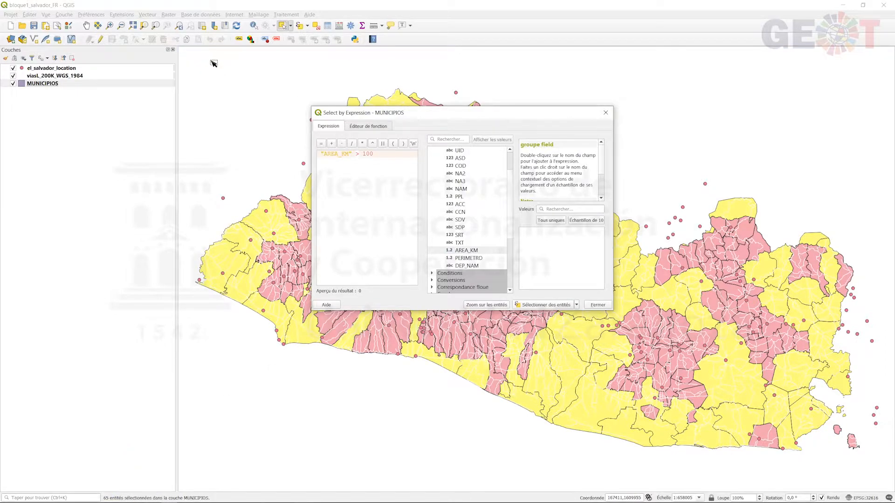
pyautogui.click(605, 113)
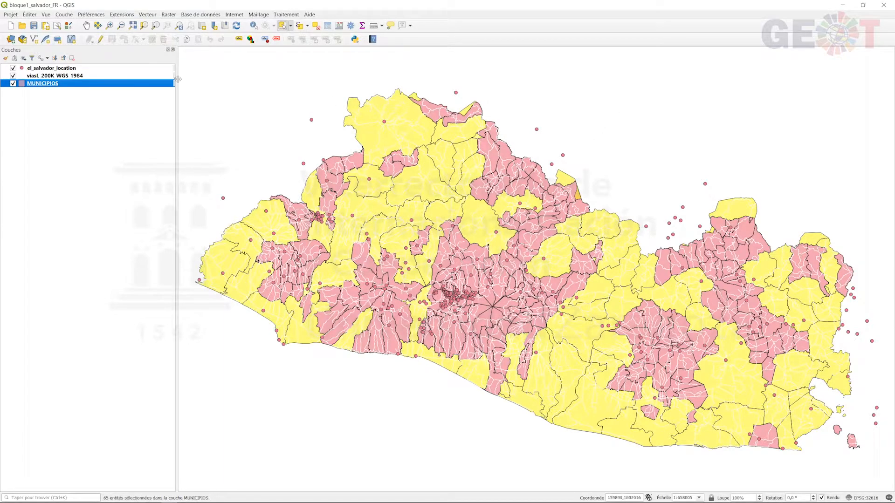
# Open the MUNICIPIOS attribute table, filter it to only the selected features, and enlarge the table window.
pyautogui.rightClick(49, 84)
pyautogui.click(106, 179)
pyautogui.moveTo(409, 204); pyautogui.dragTo(392, 124)
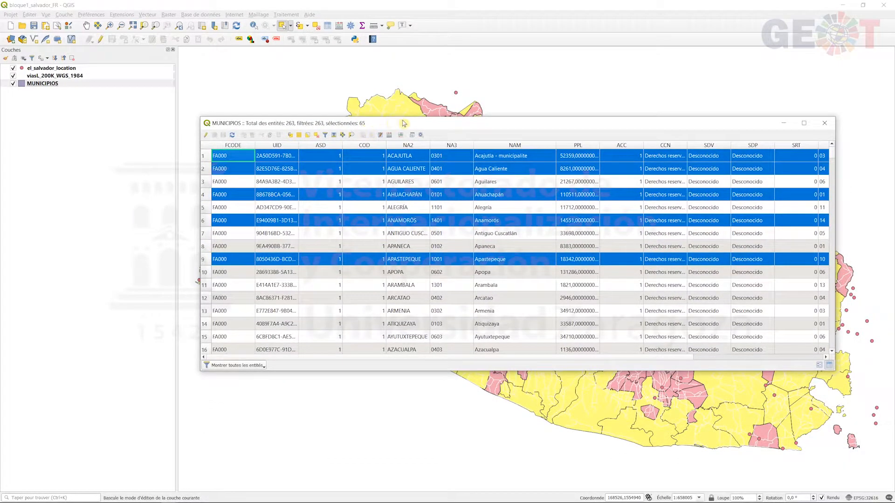
pyautogui.click(238, 365)
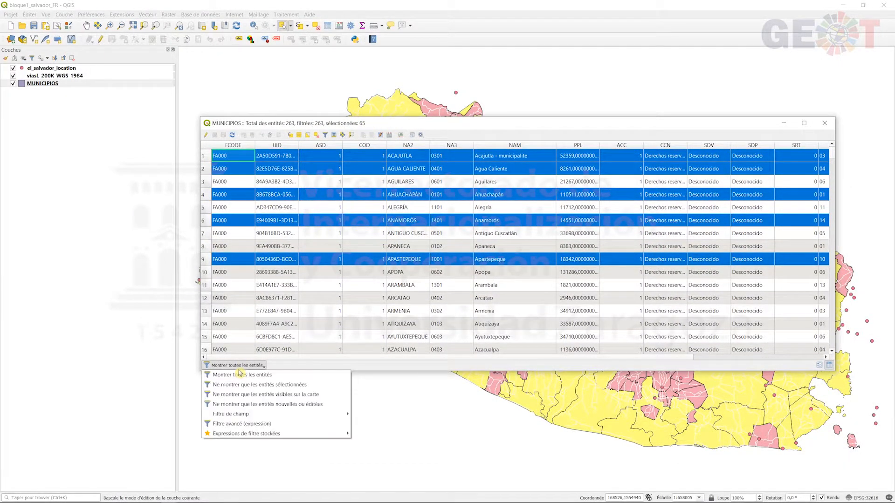
pyautogui.click(298, 385)
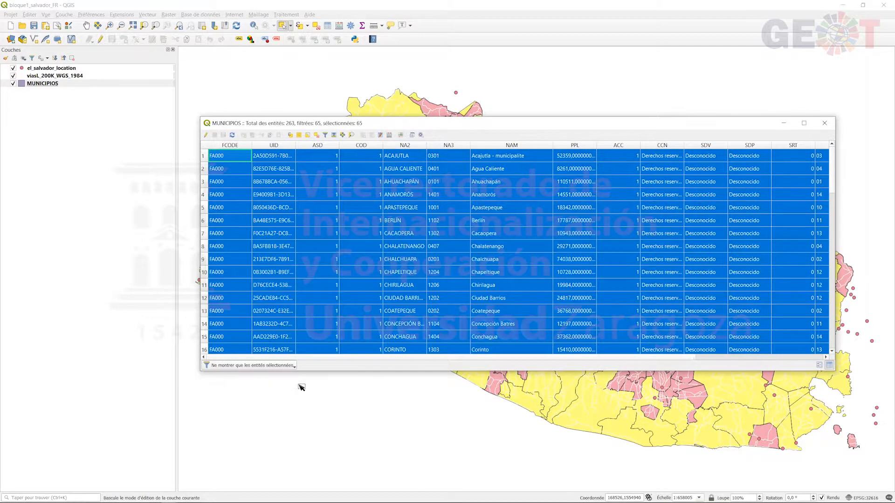
pyautogui.moveTo(383, 372); pyautogui.dragTo(572, 425)
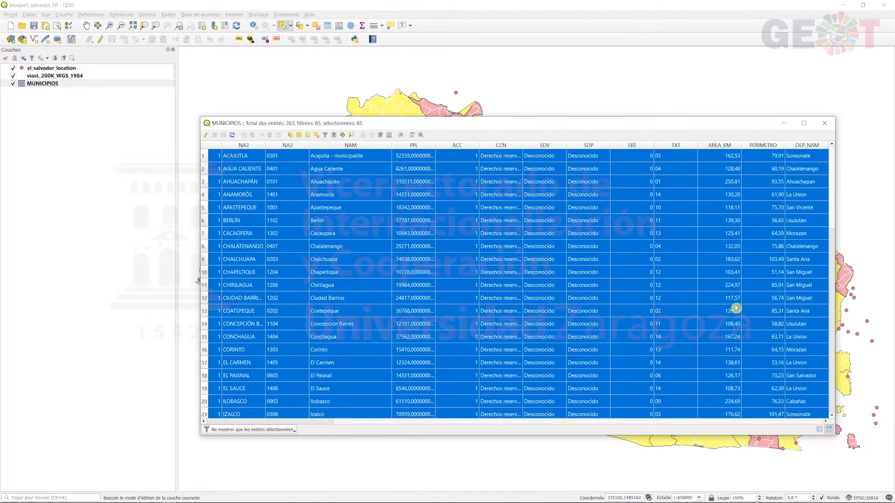
# Sort the attribute table by AREA_KM in ascending order and show all features again, down to the first selected rows.
pyautogui.click(726, 146)
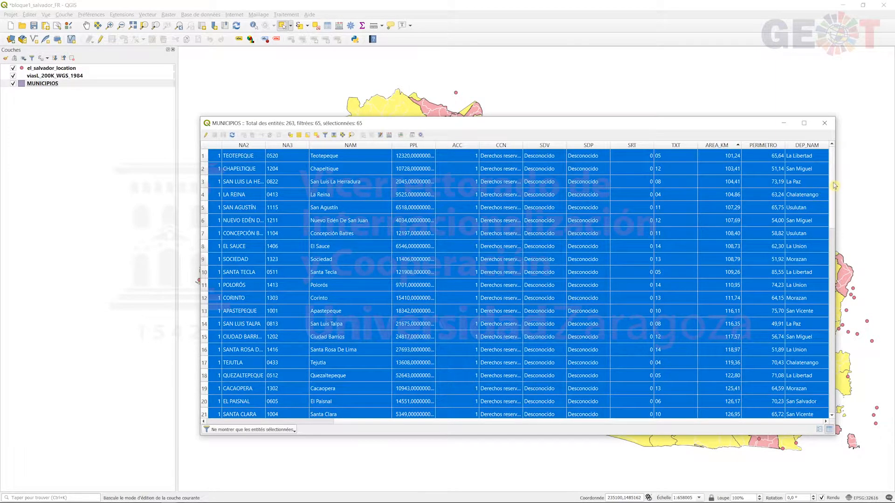
pyautogui.moveTo(835, 184); pyautogui.dragTo(836, 158)
pyautogui.click(259, 430)
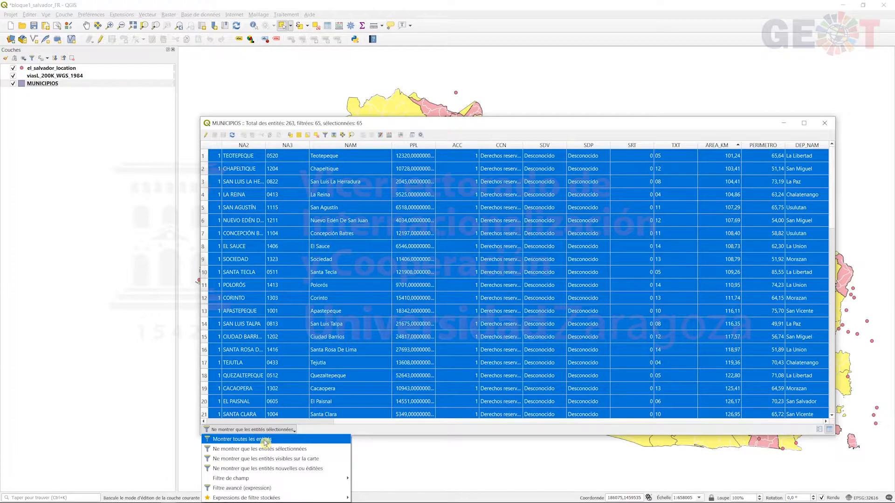
pyautogui.click(265, 441)
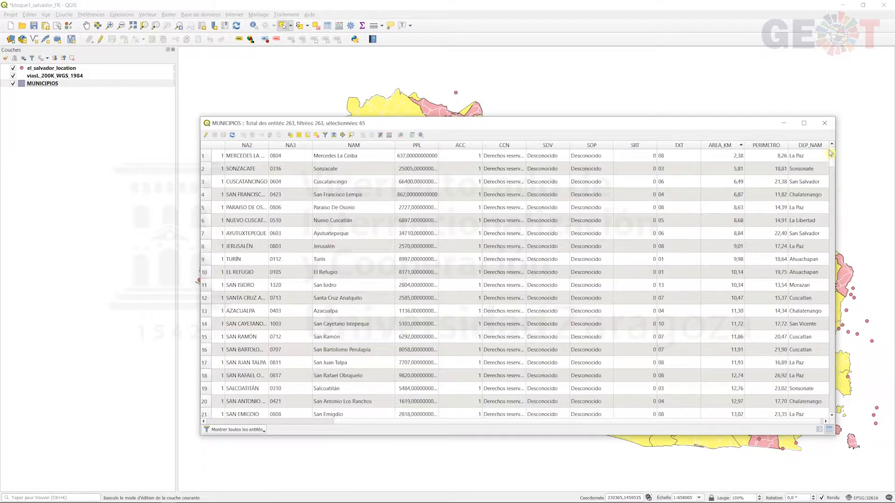
pyautogui.moveTo(832, 155); pyautogui.dragTo(837, 348)
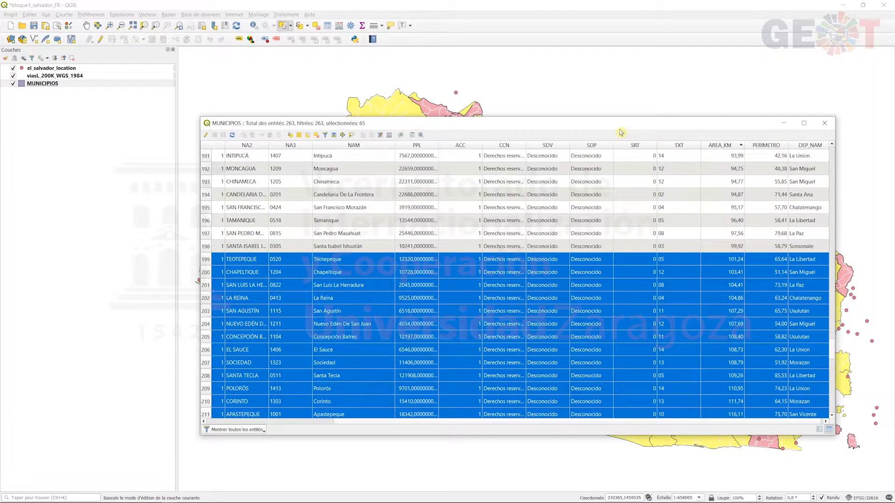
# Invert the selection of municipalities in the attribute table and close the table.
pyautogui.click(309, 136)
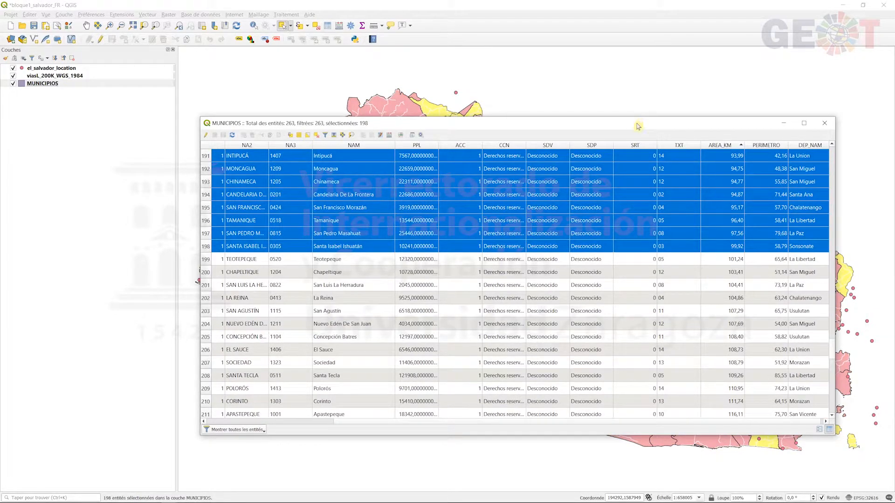
pyautogui.moveTo(834, 353)
pyautogui.mouseDown()
pyautogui.moveTo(824, 232)
pyautogui.moveTo(834, 243)
pyautogui.moveTo(847, 353)
pyautogui.mouseUp()
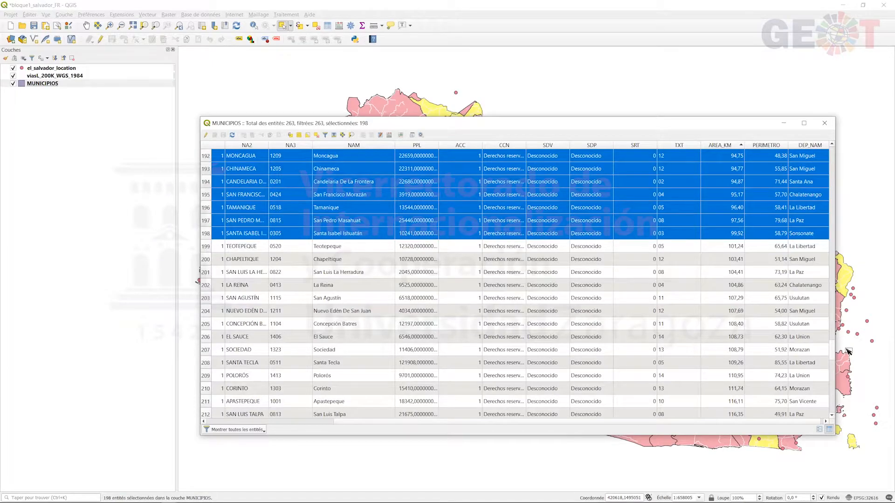
pyautogui.click(829, 123)
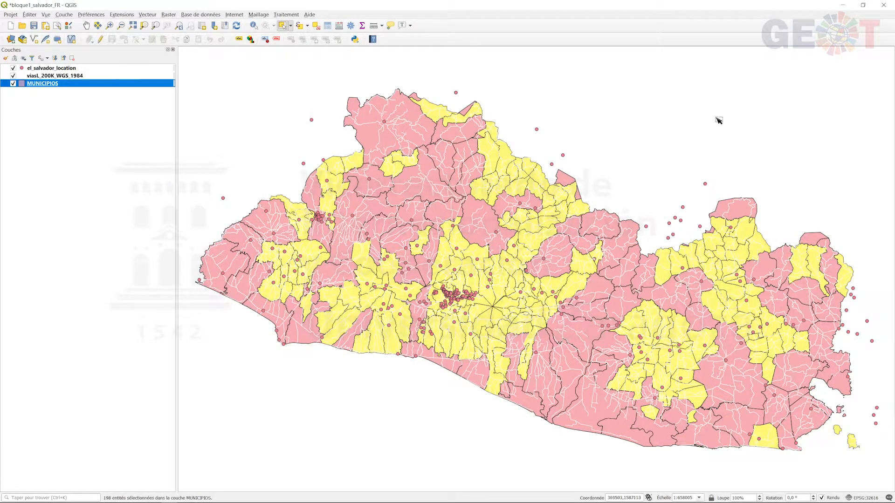
# Clear the selection and start a new selection expression on MUNICIPIOS with "DEP_NAM" =.
pyautogui.click(319, 27)
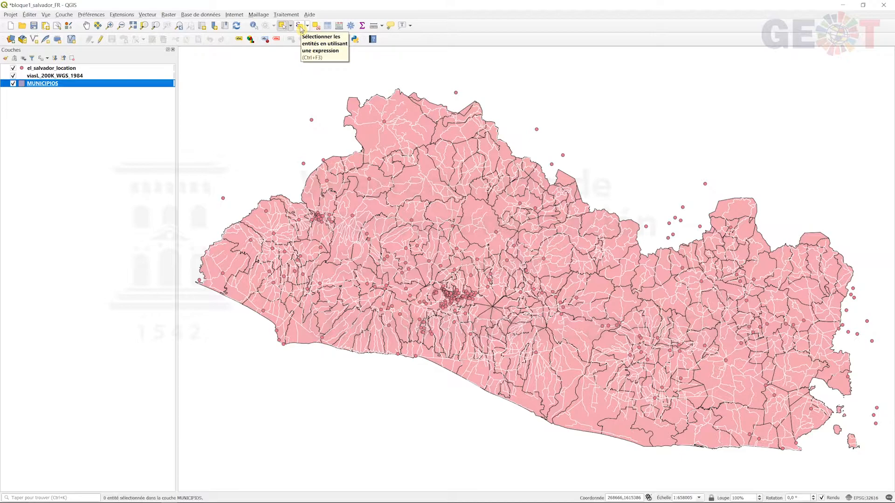
pyautogui.click(300, 26)
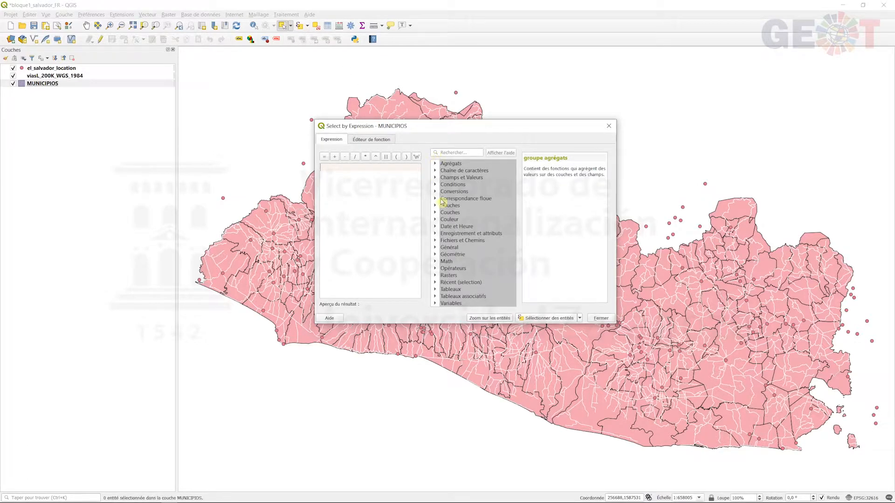
pyautogui.click(435, 178)
pyautogui.scroll(-2, 478, 223)
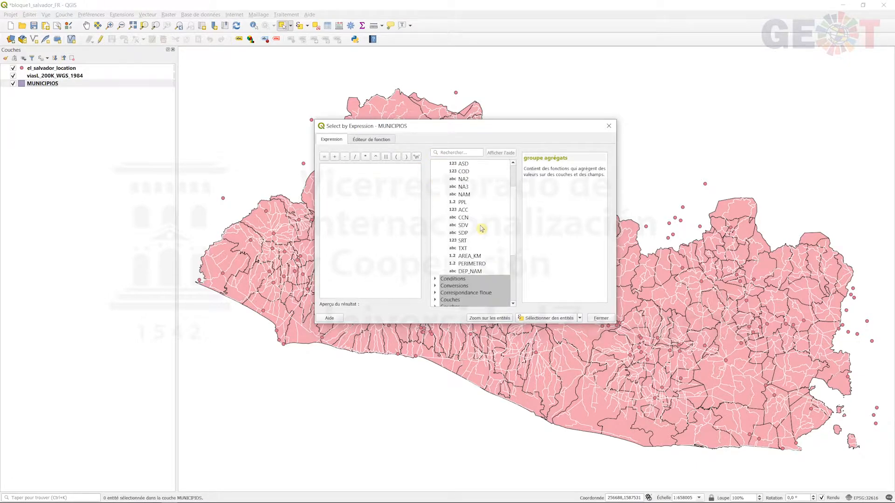
pyautogui.click(478, 273)
pyautogui.doubleClick(478, 271)
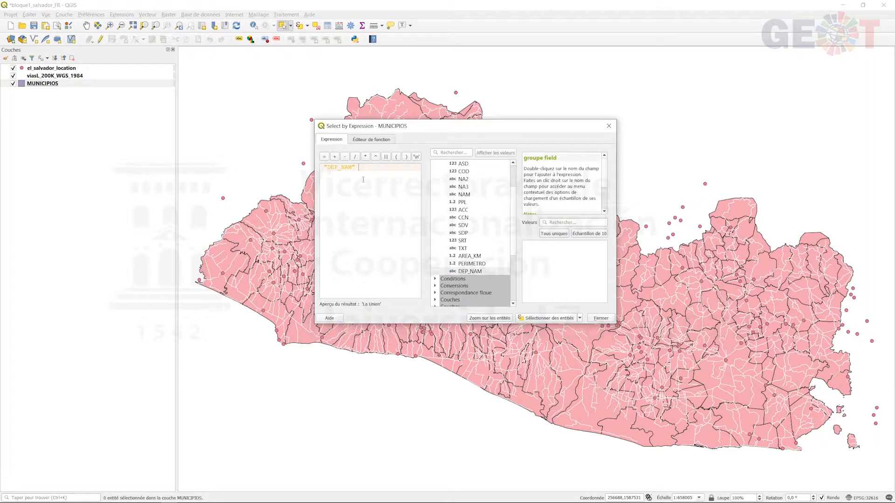
pyautogui.click(325, 157)
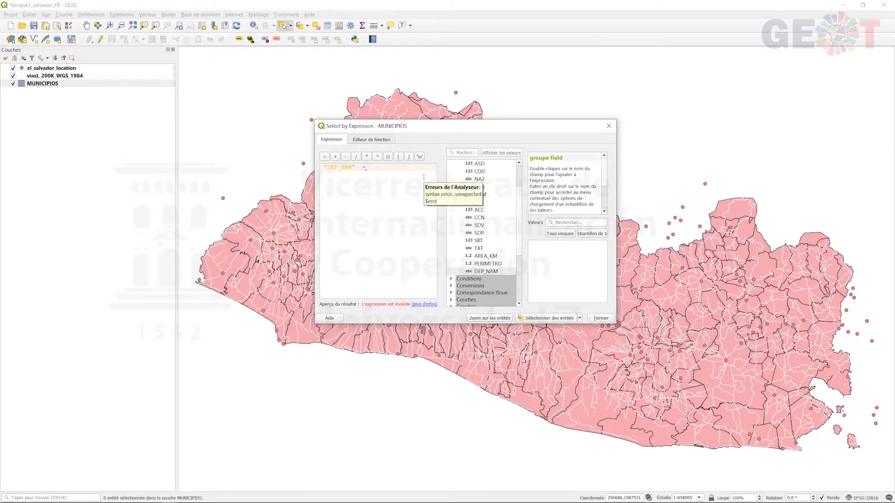
# Try Santa Ana without quotation marks as the comparison value in the expression, and remove it again.
pyautogui.write('Santa Ana')
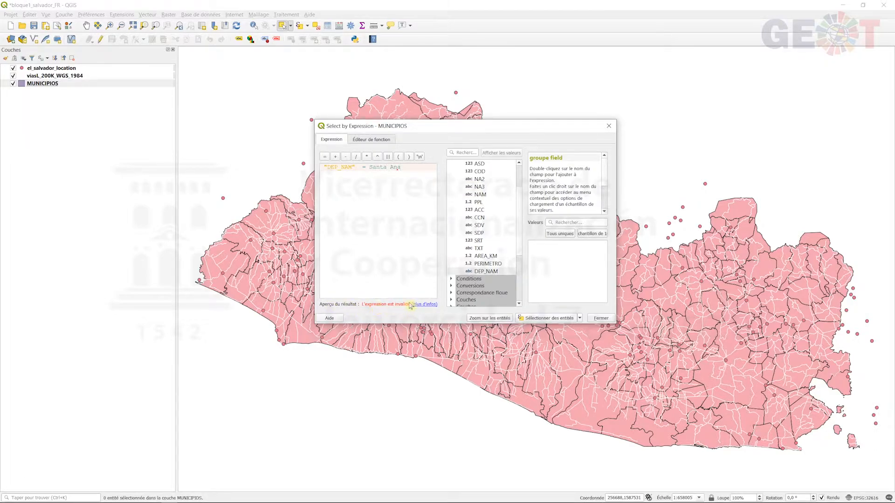
pyautogui.press('BackSpace')
pyautogui.press('BackSpace')
pyautogui.press('BackSpace')
pyautogui.press('BackSpace')
pyautogui.press('BackSpace')
pyautogui.press('BackSpace')
# List all unique values of DEP_NAM and insert 'Santa Ana' as the comparison value in the selection expression.
pyautogui.click(569, 237)
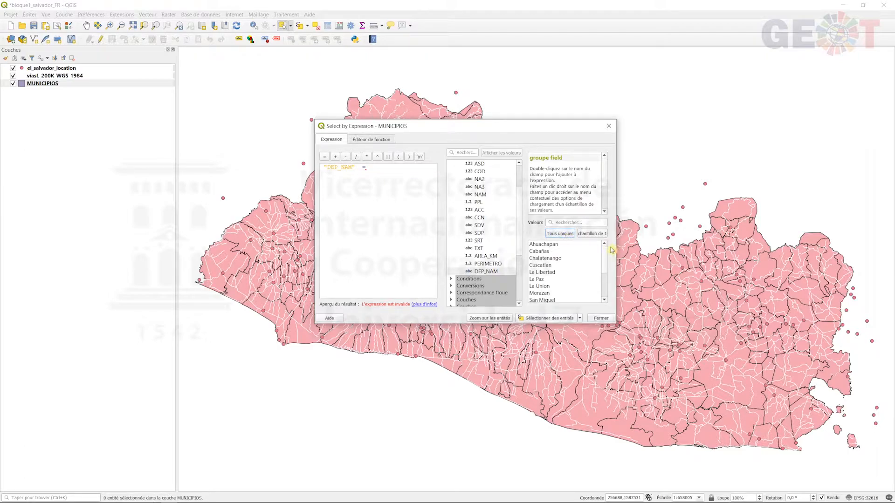
pyautogui.scroll(-1, 607, 257)
pyautogui.scroll(-2, 608, 266)
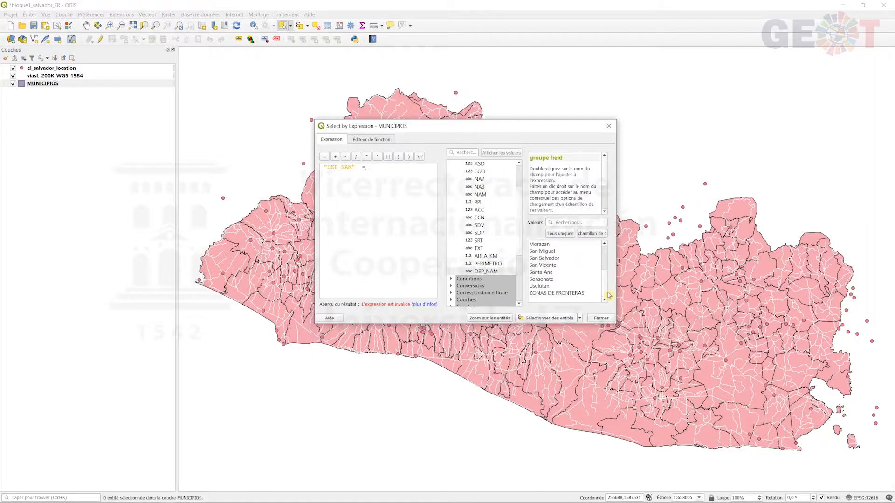
pyautogui.click(545, 272)
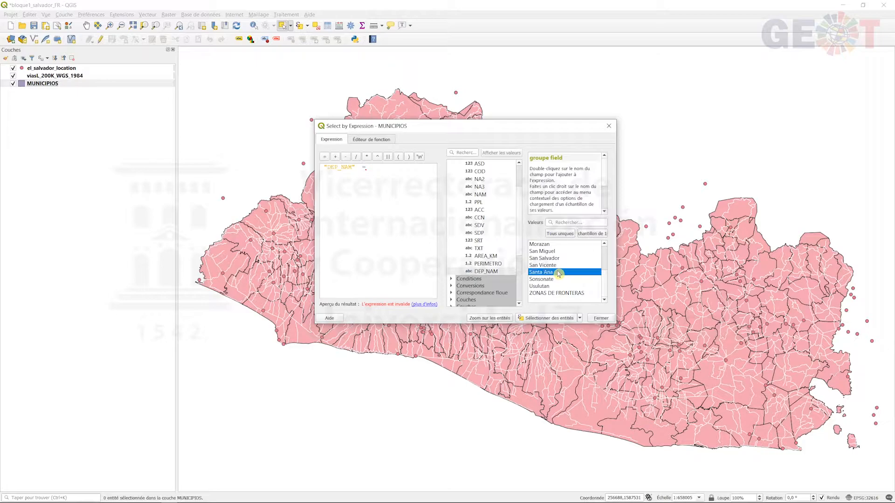
pyautogui.doubleClick(558, 273)
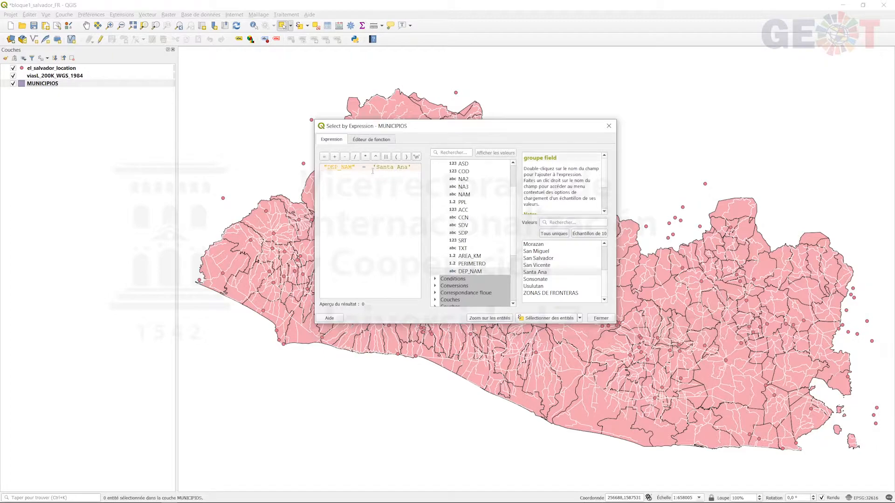
# Select the municipalities matching "DEP_NAM" = 'Santa Ana' and close the expression dialog.
pyautogui.moveTo(372, 171); pyautogui.dragTo(414, 169)
pyautogui.click(390, 194)
pyautogui.moveTo(323, 167); pyautogui.dragTo(356, 168)
pyautogui.moveTo(373, 167); pyautogui.dragTo(411, 167)
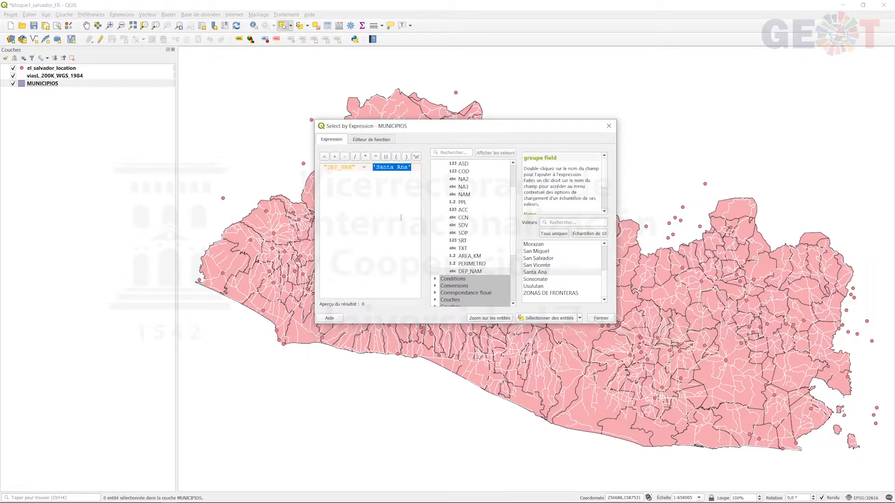
pyautogui.click(380, 252)
pyautogui.click(551, 320)
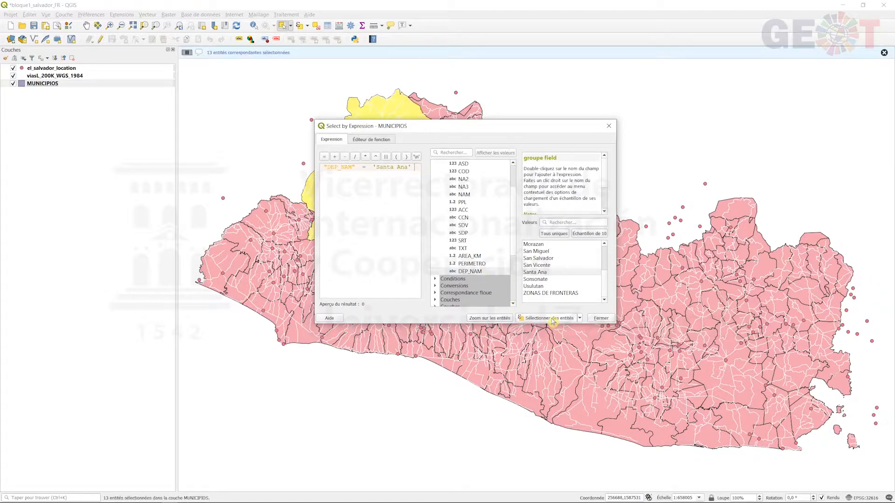
pyautogui.click(609, 126)
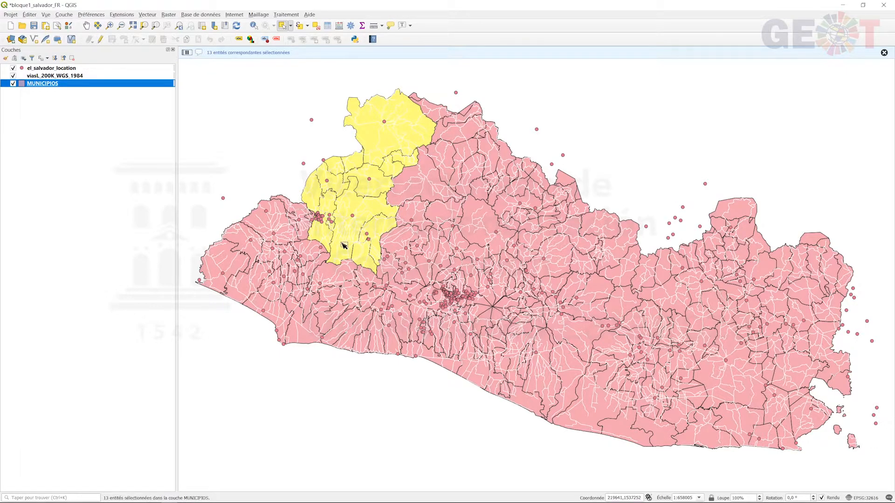
# Sort the MUNICIPIOS attribute table by DEP_NAM, check the department of the selected rows, and close the table.
pyautogui.rightClick(32, 84)
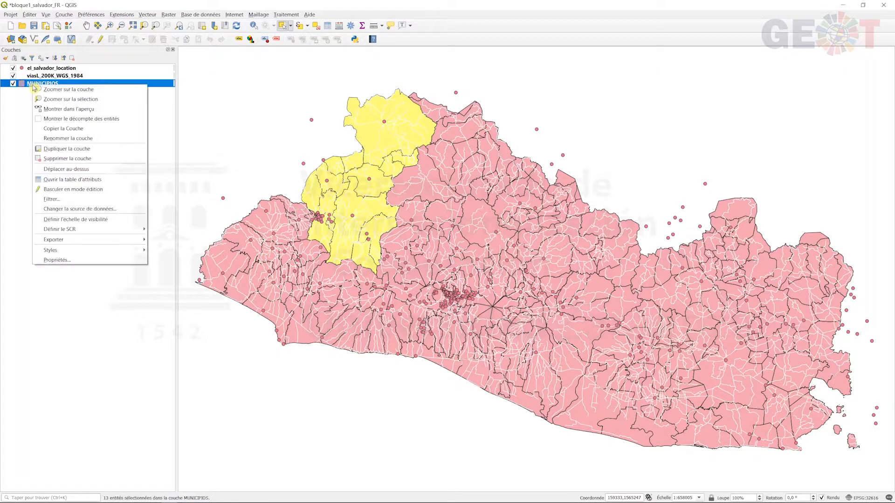
pyautogui.click(65, 181)
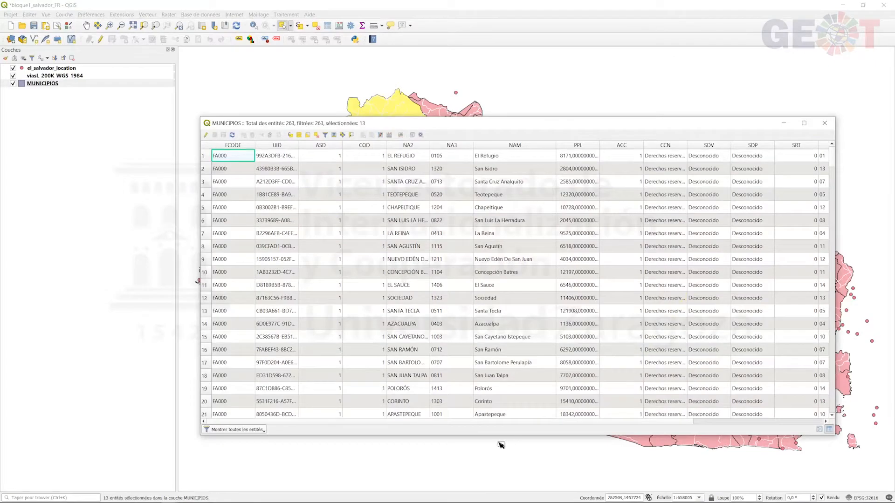
pyautogui.click(499, 417)
pyautogui.moveTo(501, 422); pyautogui.dragTo(657, 422)
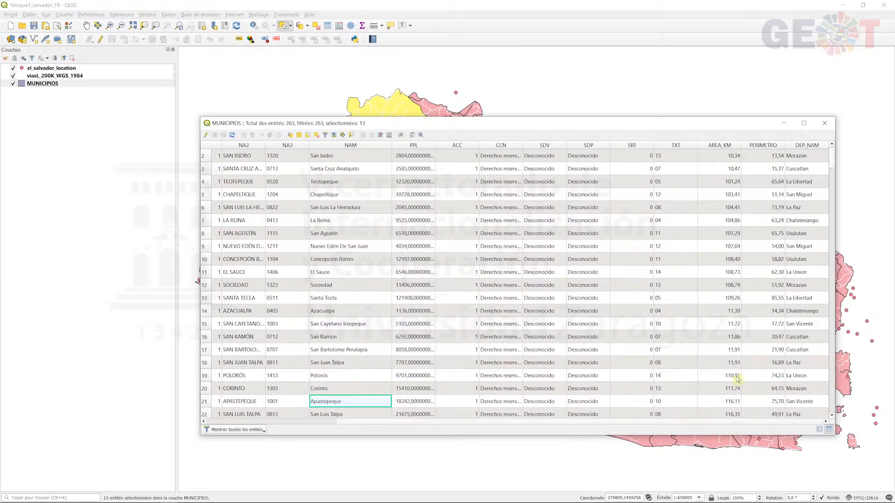
pyautogui.click(808, 145)
pyautogui.moveTo(834, 168); pyautogui.dragTo(839, 370)
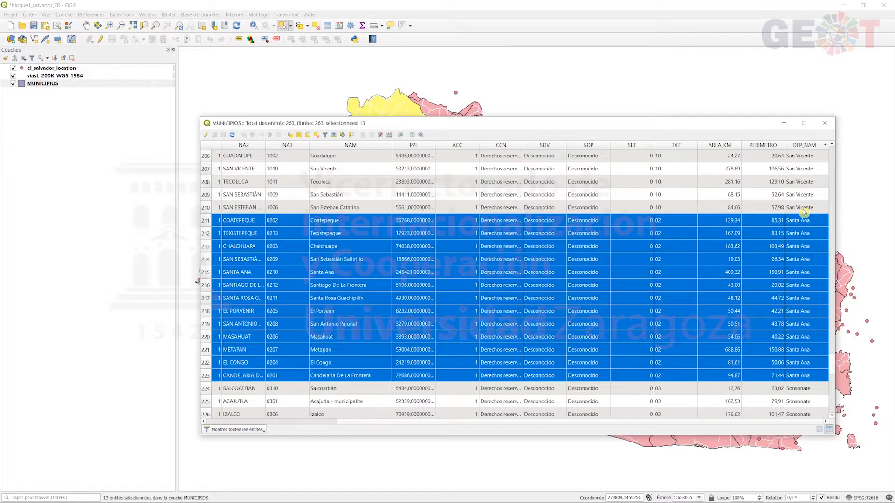
pyautogui.click(824, 125)
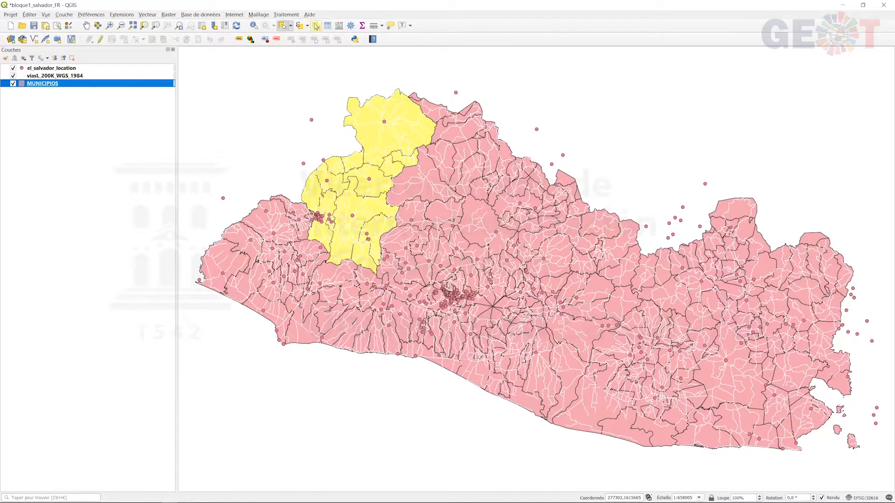
# Clear the selection and write a new selection expression on MUNICIPIOS: "AREA_KM" < 20 OR "AREA_KM" > 100.
pyautogui.click(316, 26)
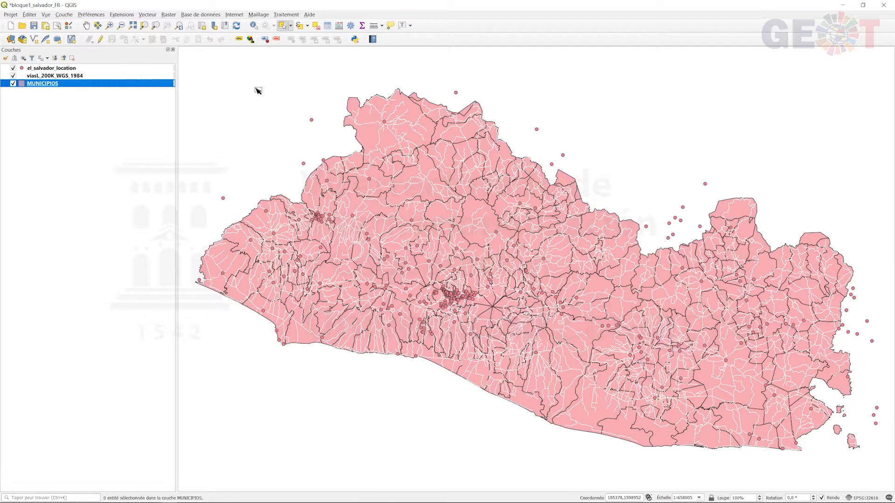
pyautogui.click(301, 27)
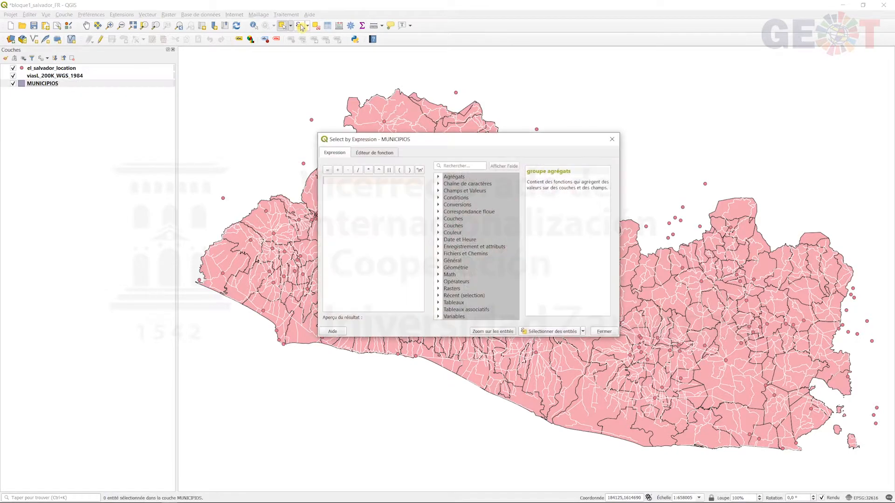
pyautogui.click(439, 191)
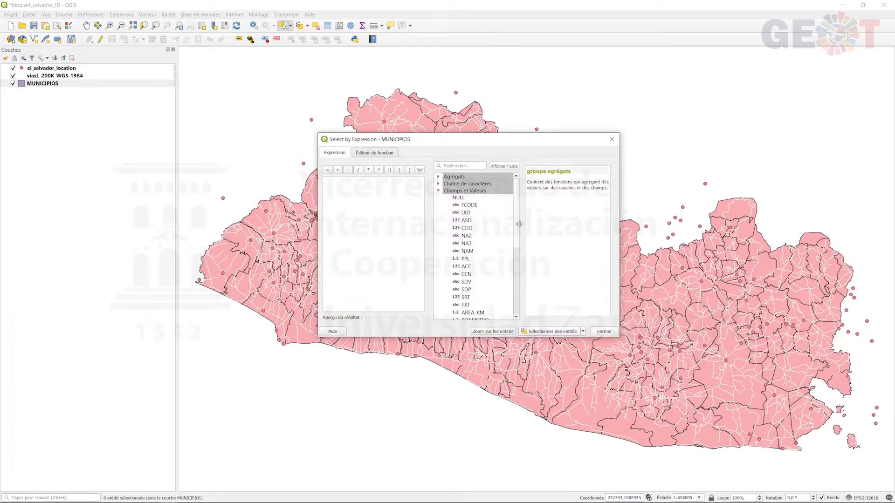
pyautogui.scroll(-3, 515, 233)
pyautogui.doubleClick(471, 262)
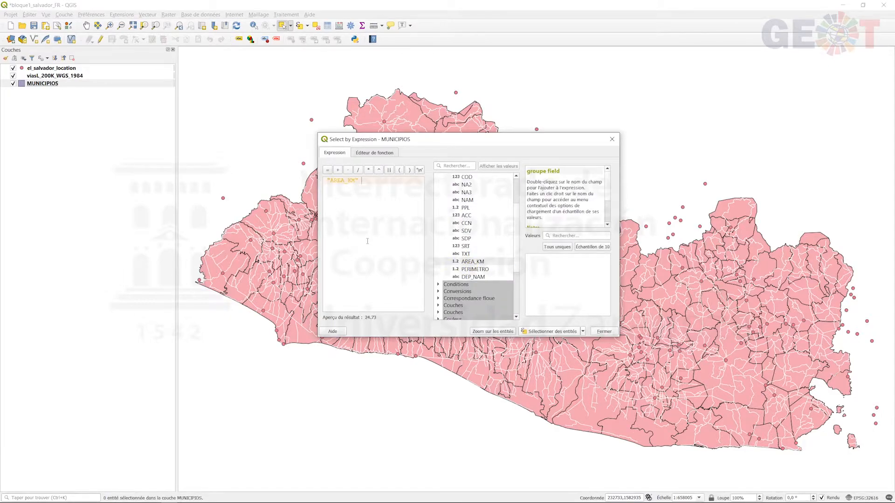
pyautogui.write('< 20 OR')
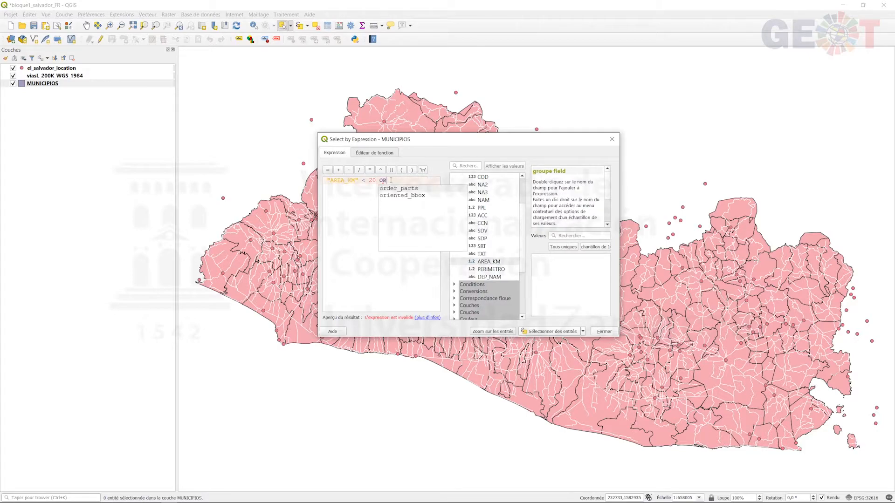
pyautogui.doubleClick(490, 262)
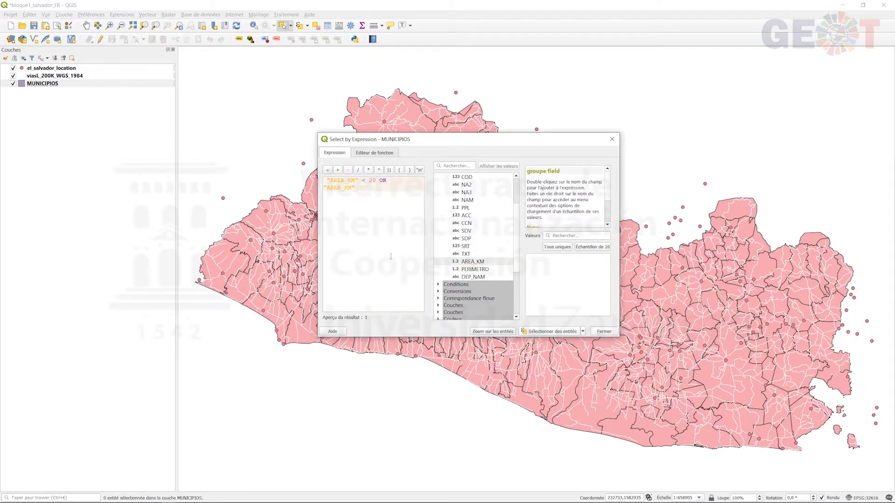
pyautogui.write('>')
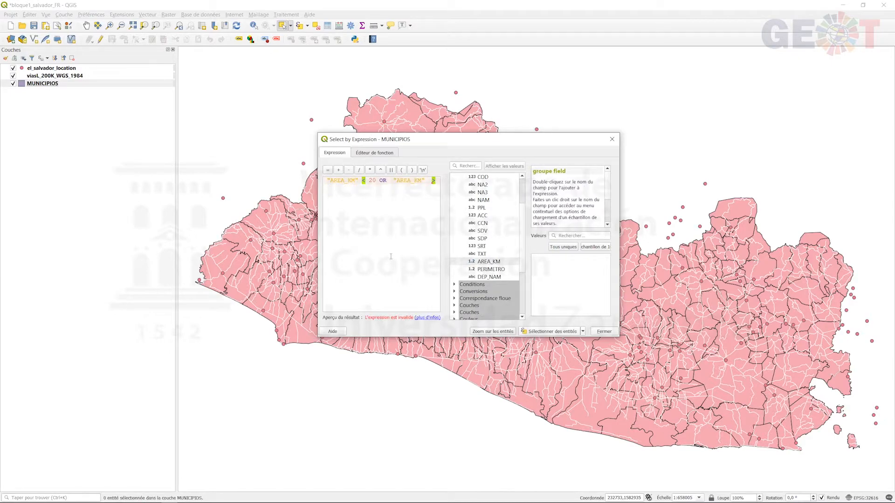
pyautogui.write(' 100')
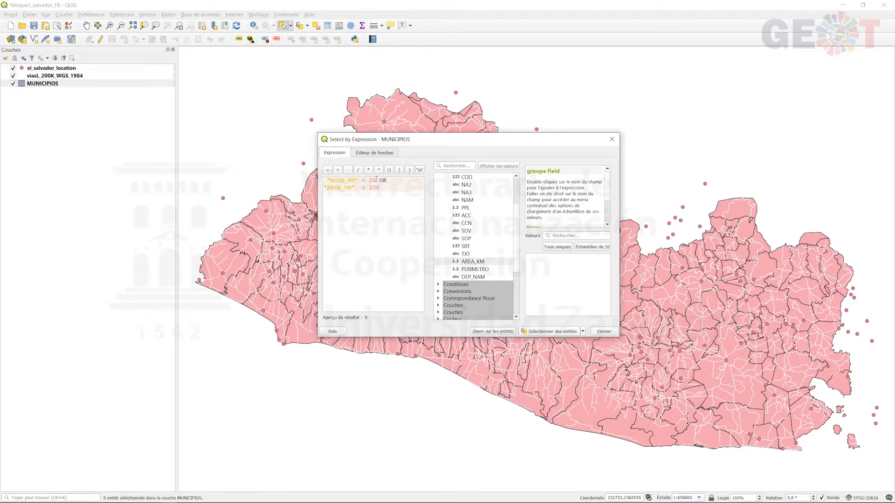
# Select the municipalities that meet either of the two AREA_KM conditions and close the expression dialog.
pyautogui.moveTo(375, 179); pyautogui.dragTo(324, 180)
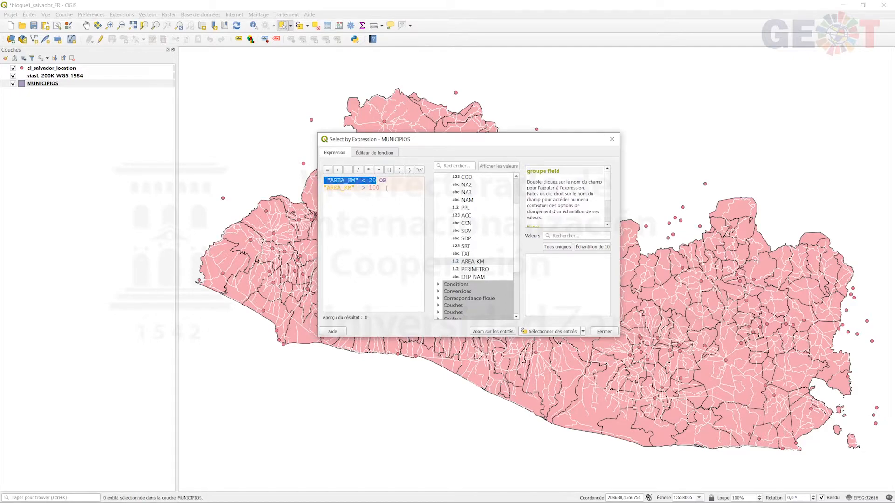
pyautogui.moveTo(380, 187); pyautogui.dragTo(324, 188)
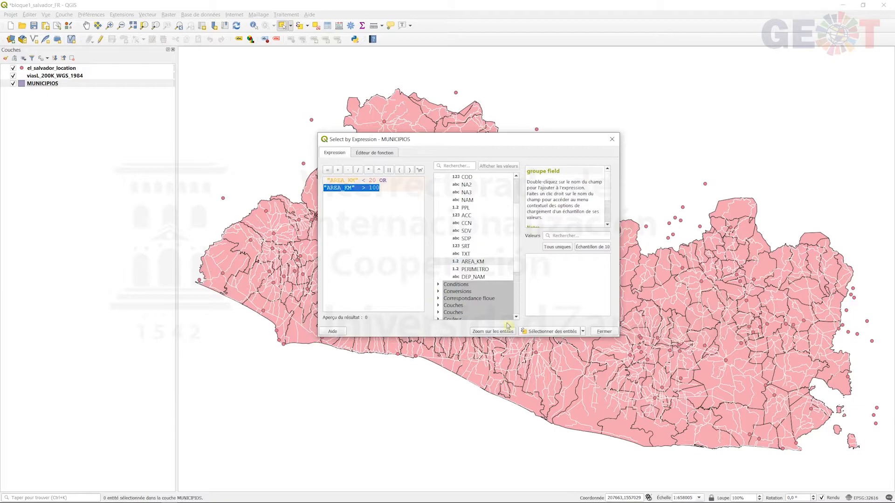
pyautogui.click(557, 332)
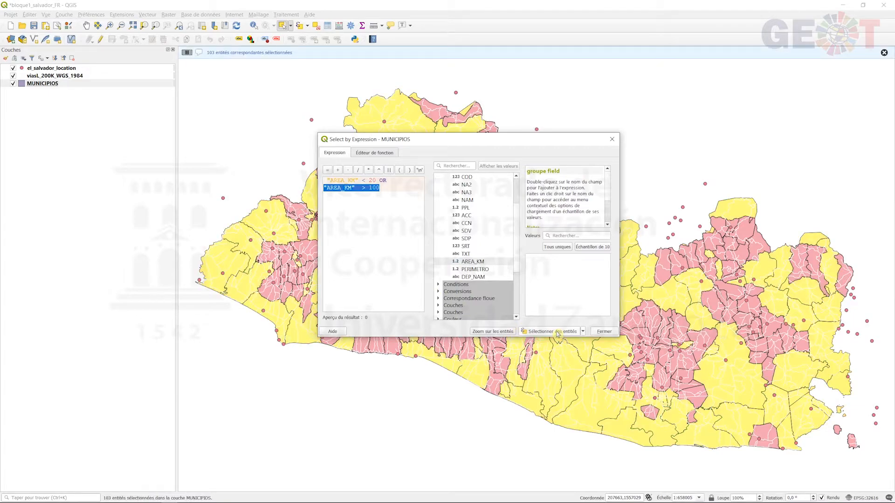
pyautogui.click(612, 140)
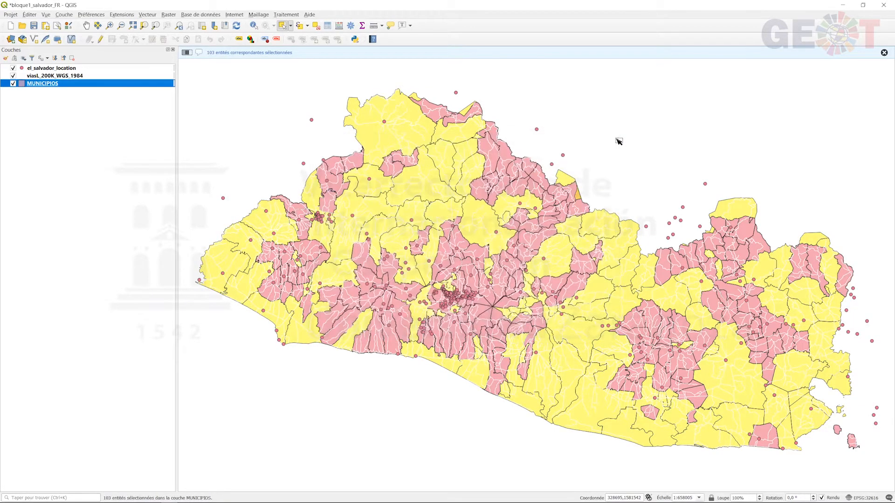
# Sort the MUNICIPIOS attribute table by AREA_KM in ascending order, check the selected rows around 20 and 100, and close it.
pyautogui.rightClick(52, 83)
pyautogui.click(90, 178)
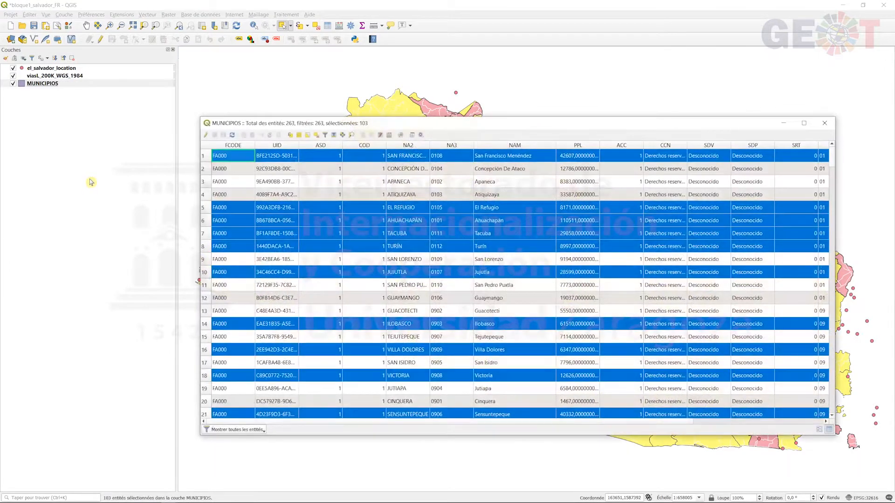
pyautogui.moveTo(254, 421); pyautogui.dragTo(530, 422)
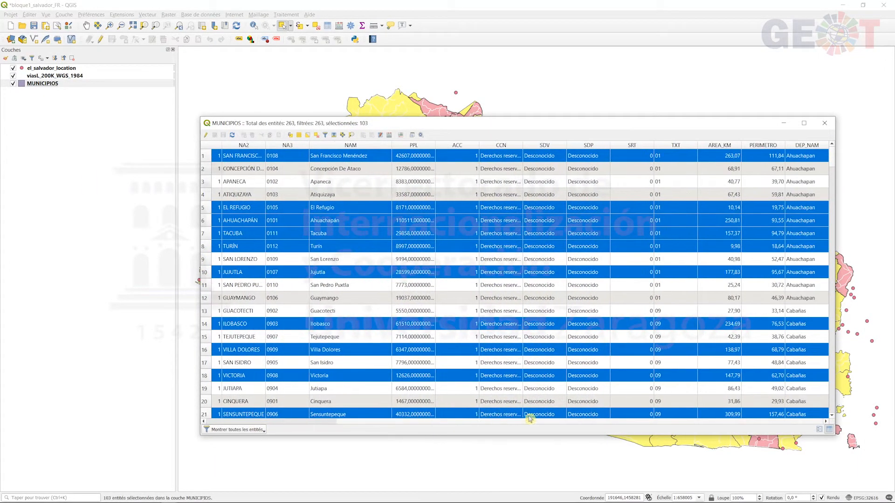
pyautogui.click(809, 147)
pyautogui.click(730, 145)
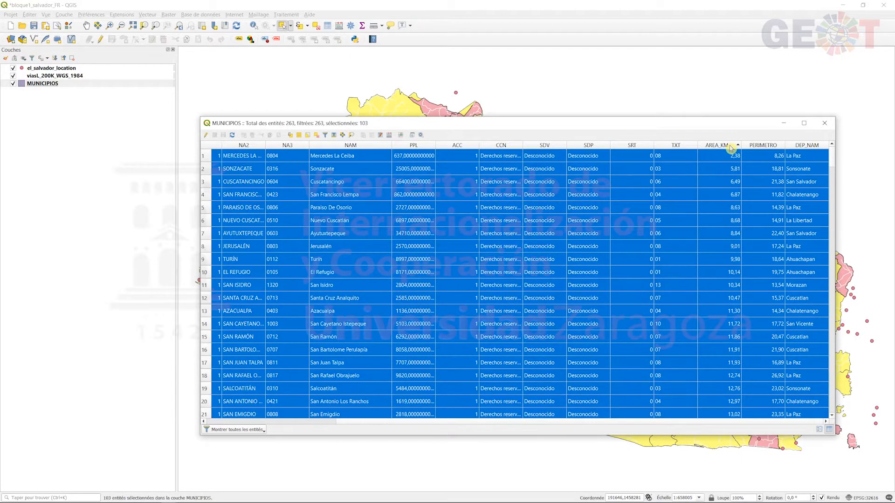
pyautogui.moveTo(834, 160); pyautogui.dragTo(835, 190)
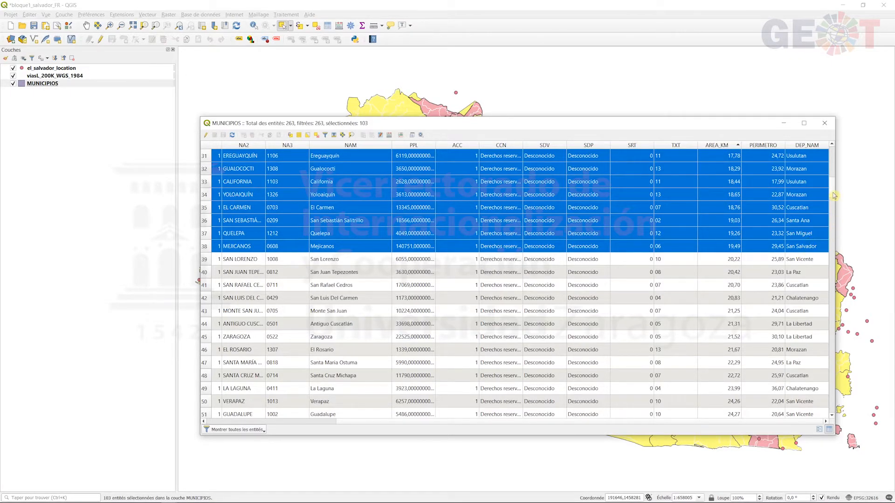
pyautogui.moveTo(833, 194); pyautogui.dragTo(842, 360)
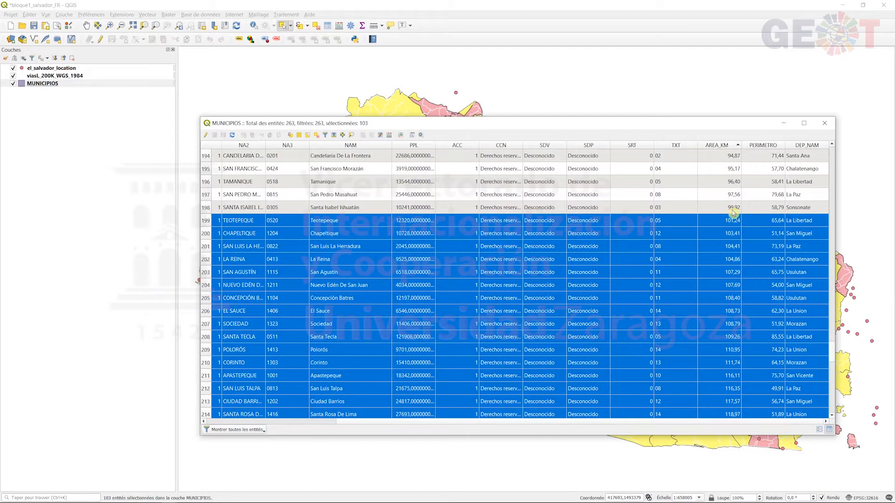
pyautogui.moveTo(834, 354); pyautogui.dragTo(835, 412)
pyautogui.click(825, 123)
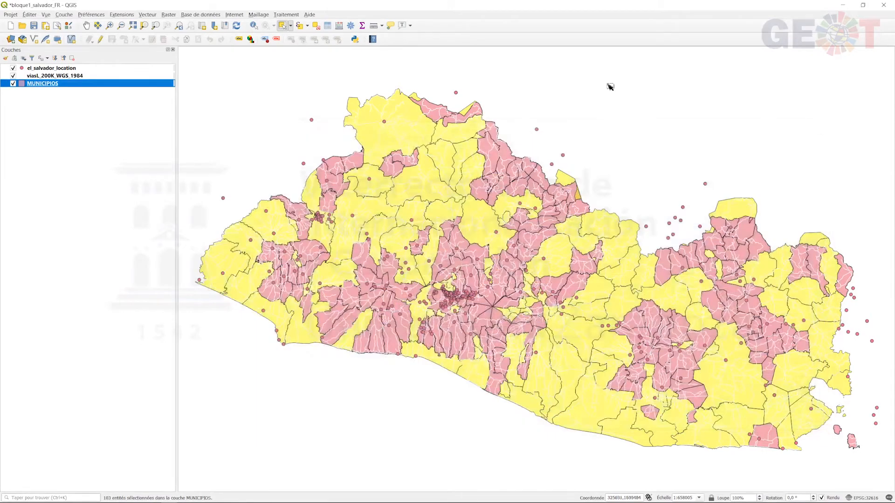
# Clear the selection and write the condition "DEP_NAM" = 'Santa Ana' in a new selection expression on MUNICIPIOS.
pyautogui.click(317, 26)
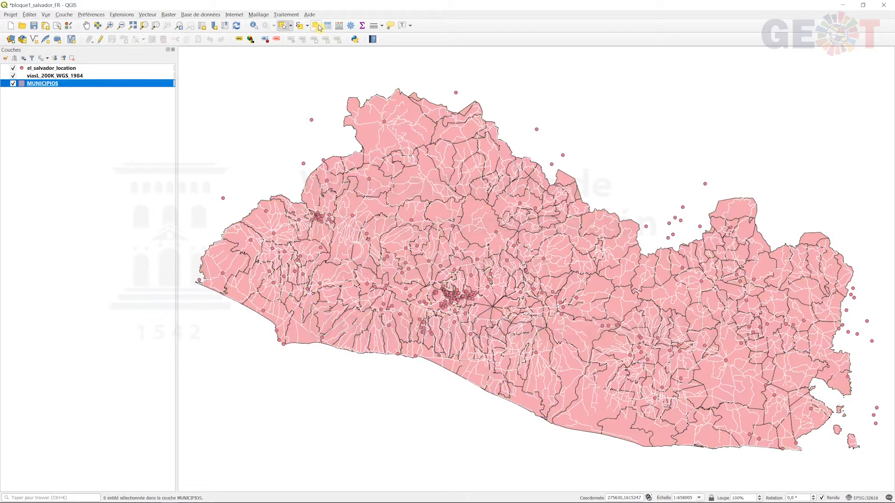
pyautogui.click(298, 27)
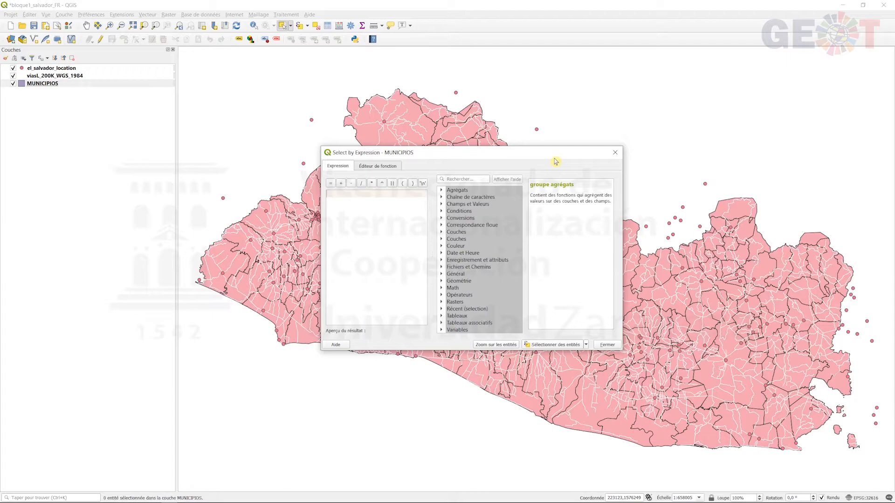
pyautogui.click(442, 206)
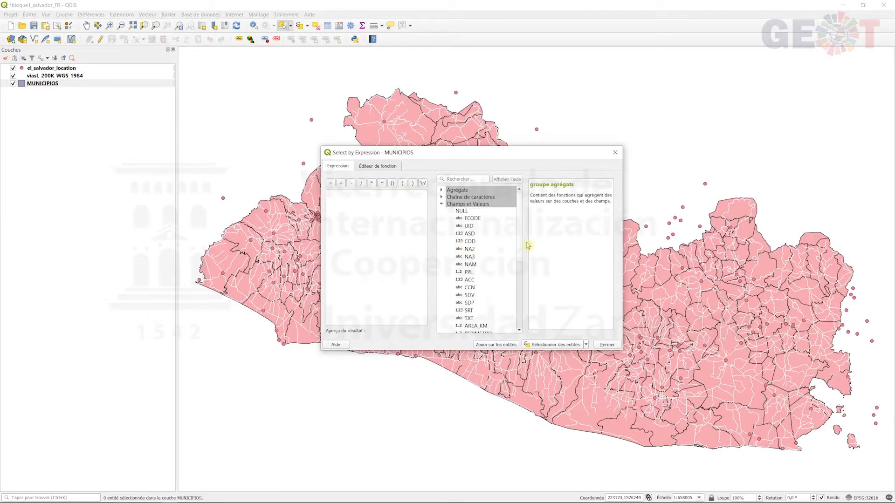
pyautogui.scroll(-4, 520, 251)
pyautogui.doubleClick(476, 260)
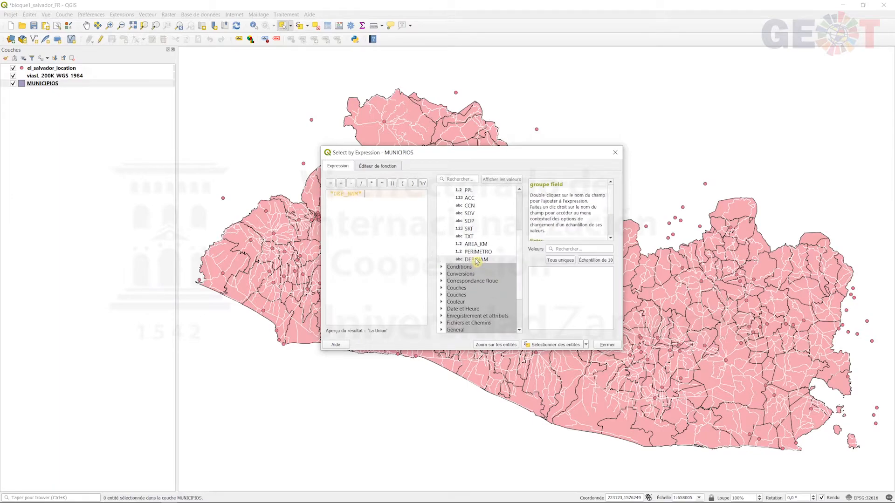
pyautogui.doubleClick(330, 184)
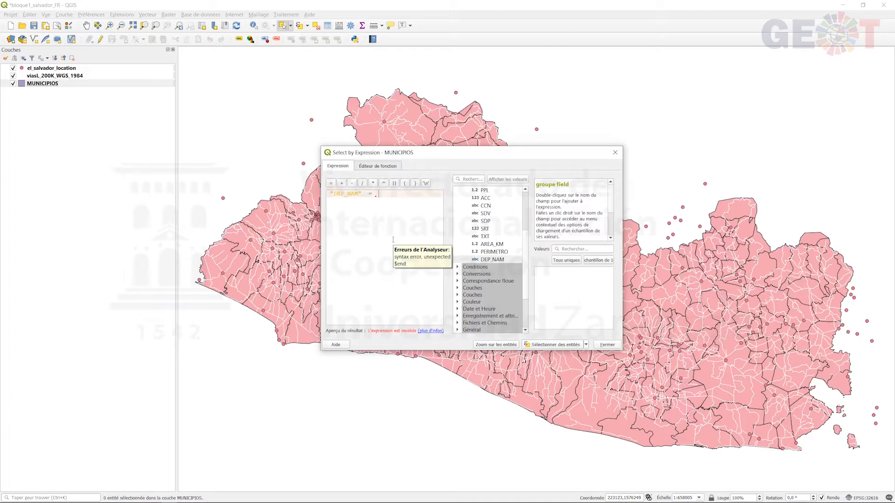
pyautogui.click(567, 261)
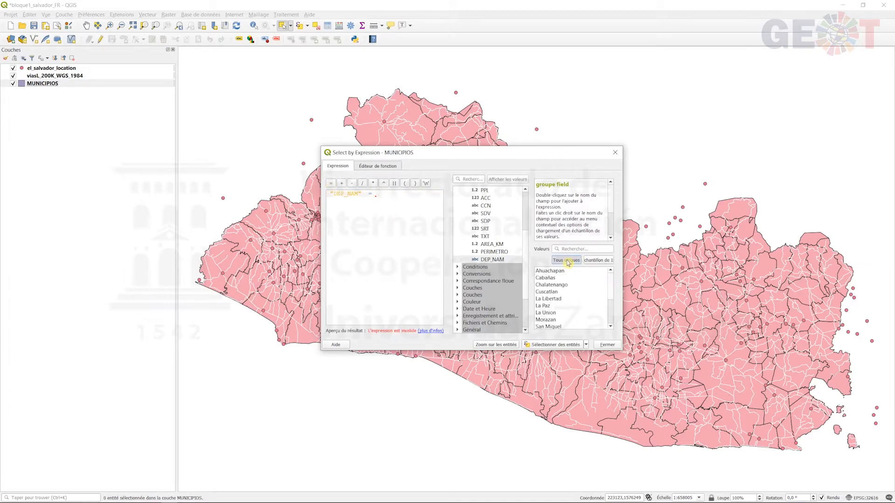
pyautogui.moveTo(612, 284); pyautogui.dragTo(612, 311)
pyautogui.doubleClick(550, 299)
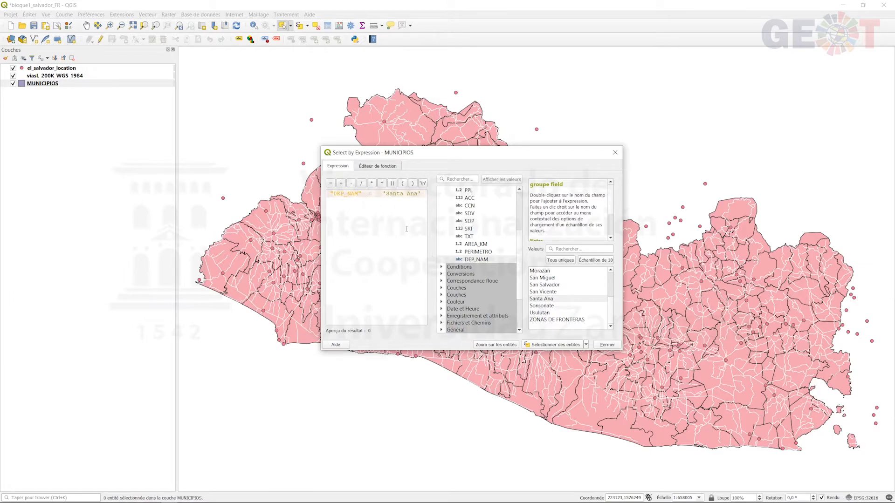
# Extend the expression with AND "AREA_KM" < 20, select the municipalities that meet both conditions, and close the expression dialog.
pyautogui.write('AND')
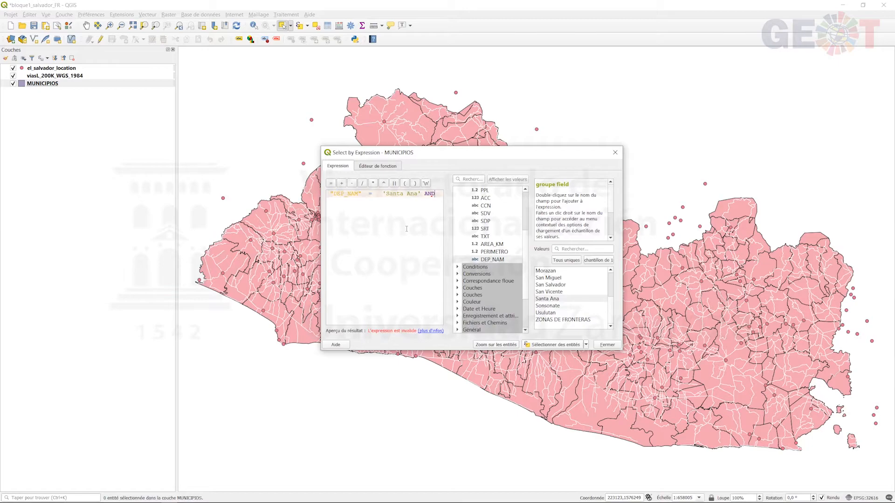
pyautogui.click(497, 245)
pyautogui.doubleClick(490, 248)
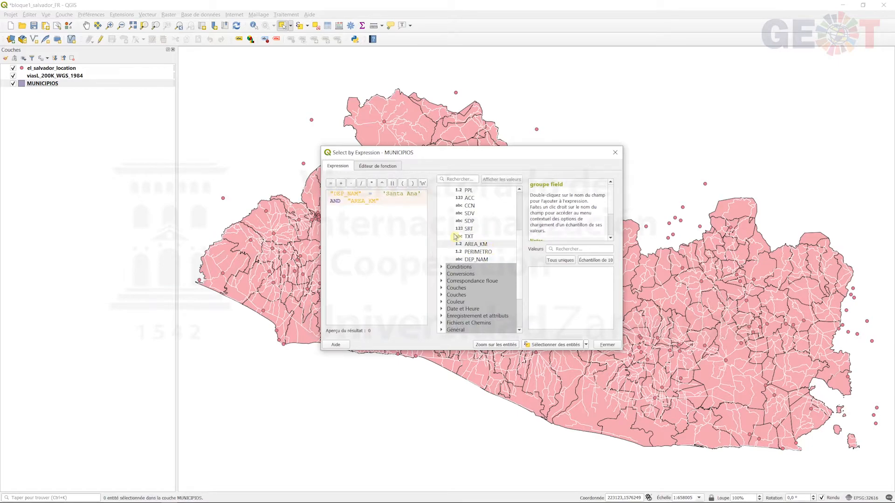
pyautogui.write('<')
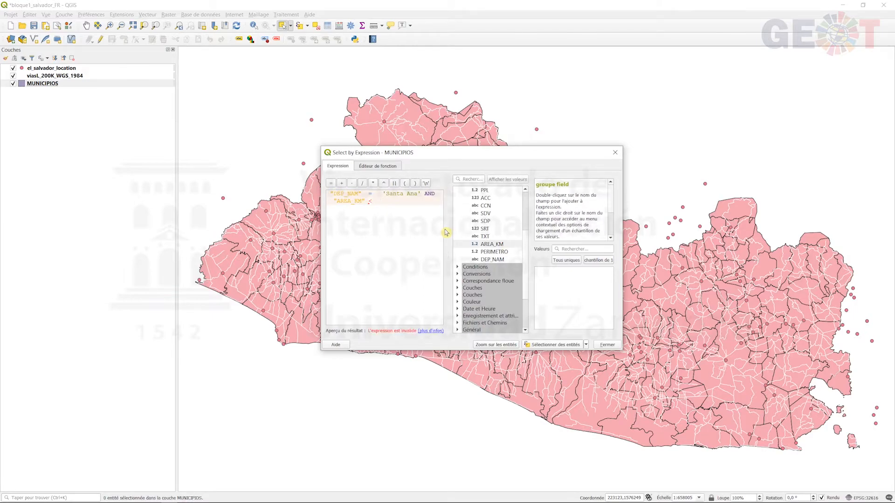
pyautogui.write(' 20')
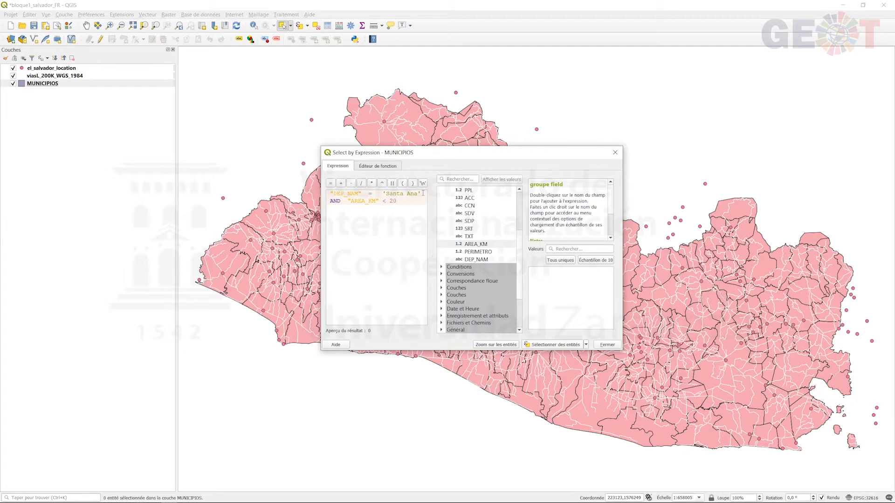
pyautogui.moveTo(423, 193); pyautogui.dragTo(326, 191)
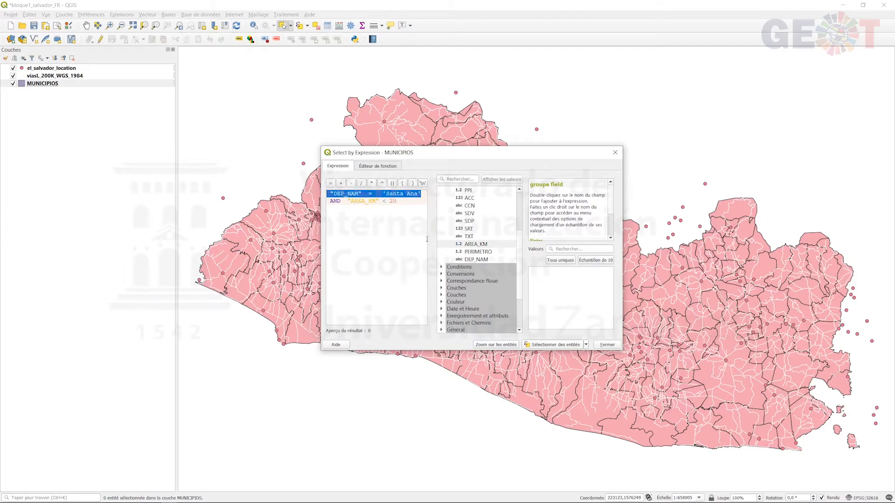
pyautogui.moveTo(397, 201); pyautogui.dragTo(358, 201)
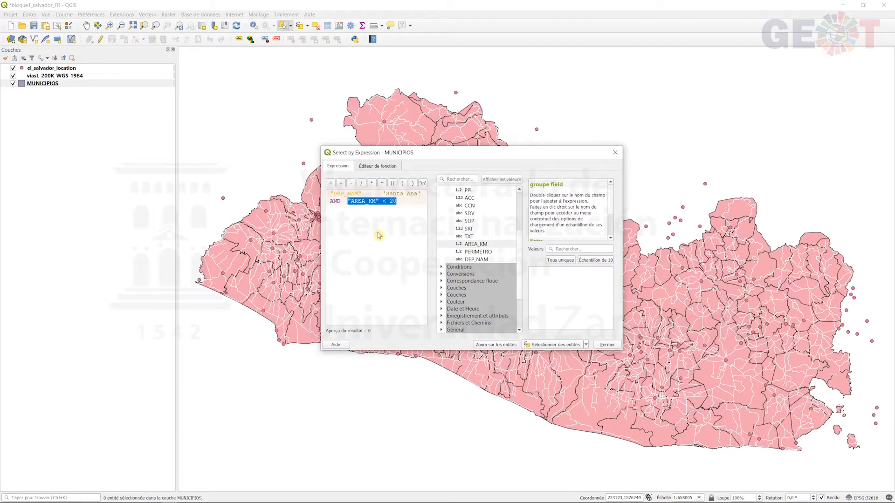
pyautogui.click(547, 346)
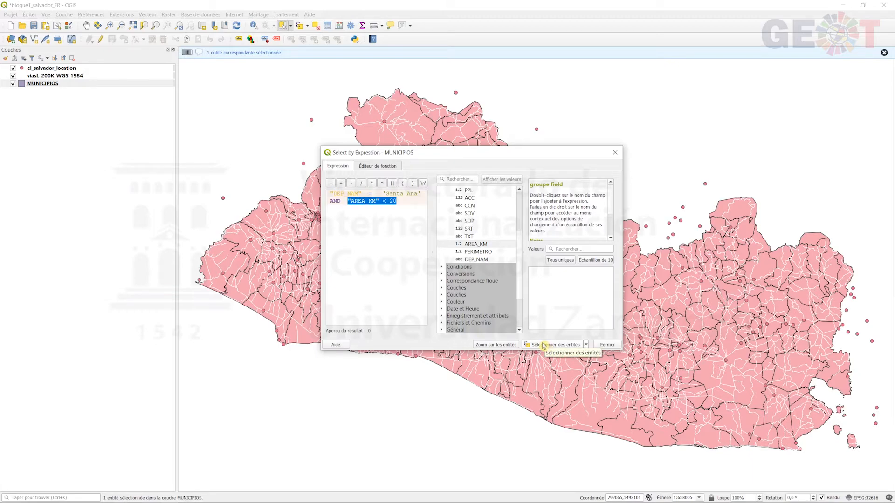
pyautogui.click(618, 152)
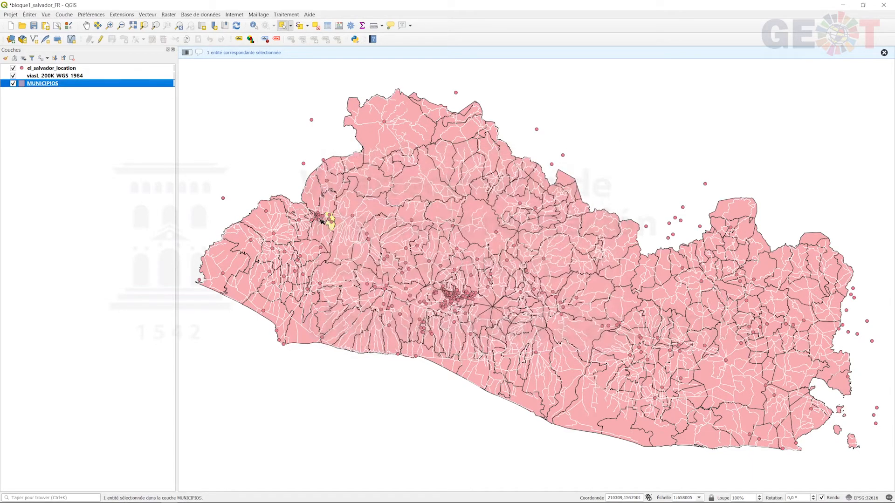
# Open the MUNICIPIOS attribute table, find the selected row, and check its AREA_KM and DEP_NAM values.
pyautogui.click(133, 90)
pyautogui.rightClick(134, 90)
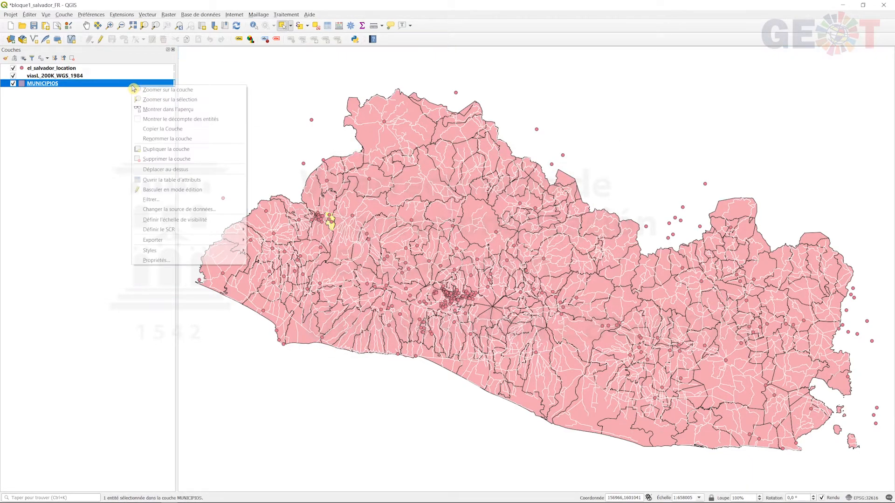
pyautogui.click(185, 187)
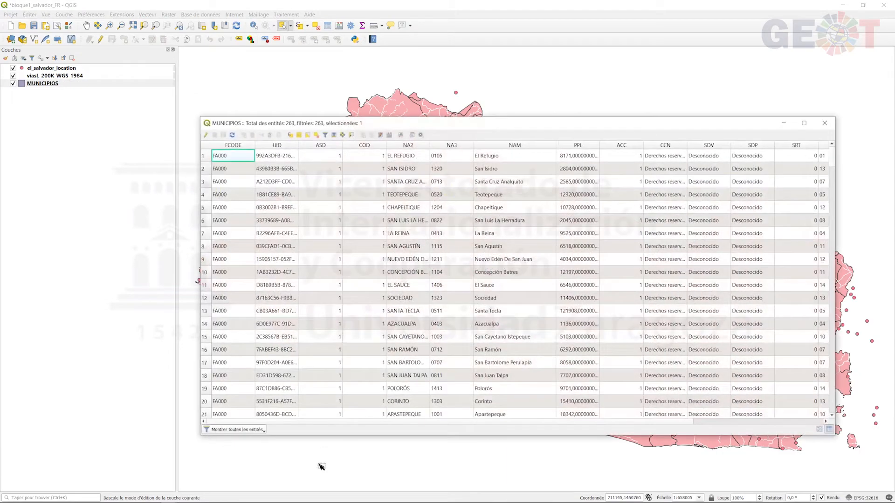
pyautogui.moveTo(831, 158); pyautogui.dragTo(831, 220)
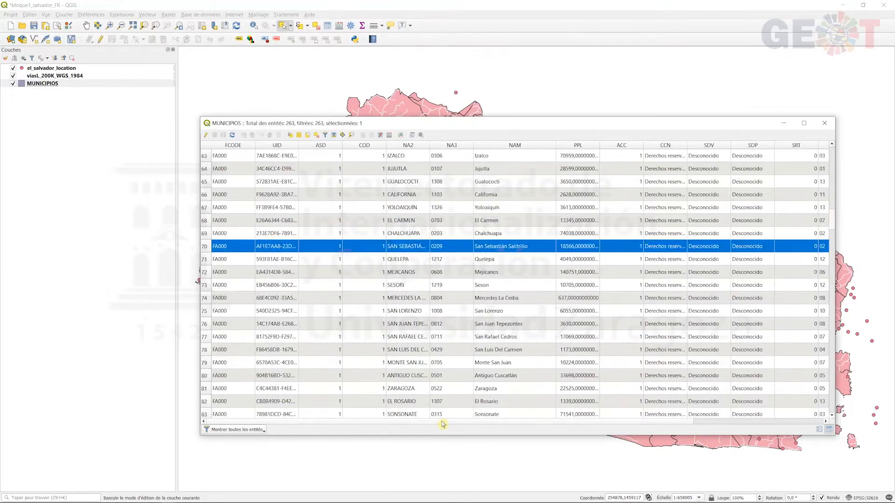
pyautogui.moveTo(443, 422); pyautogui.dragTo(613, 422)
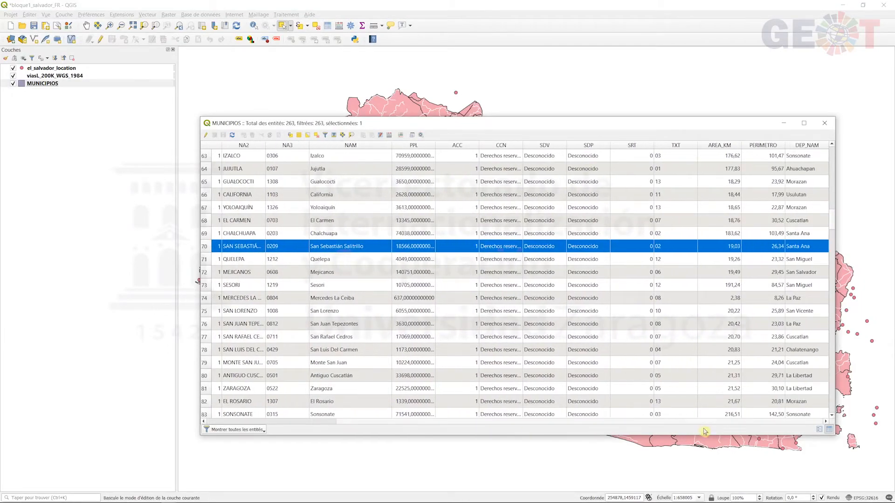
# Sort the MUNICIPIOS table by AREA_KM and by DEP_NAM, compare the selected row with the other Santa Ana rows, and close the table.
pyautogui.click(730, 148)
pyautogui.click(807, 145)
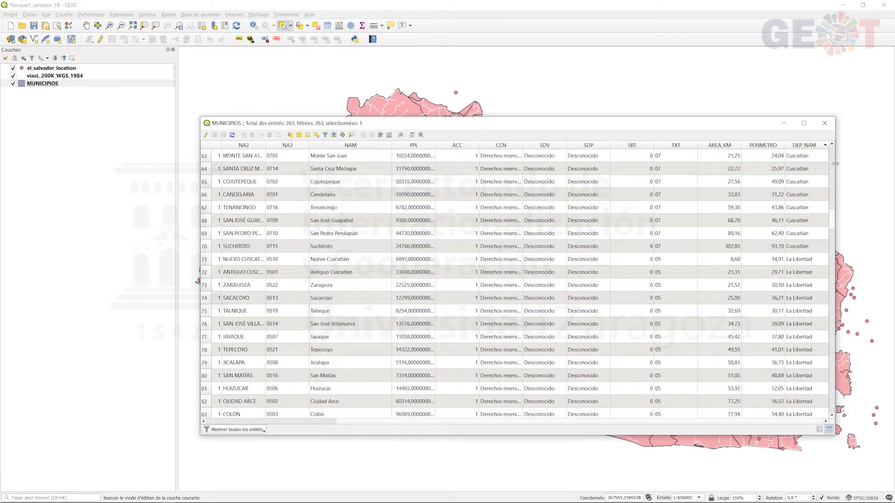
pyautogui.moveTo(834, 229); pyautogui.dragTo(837, 370)
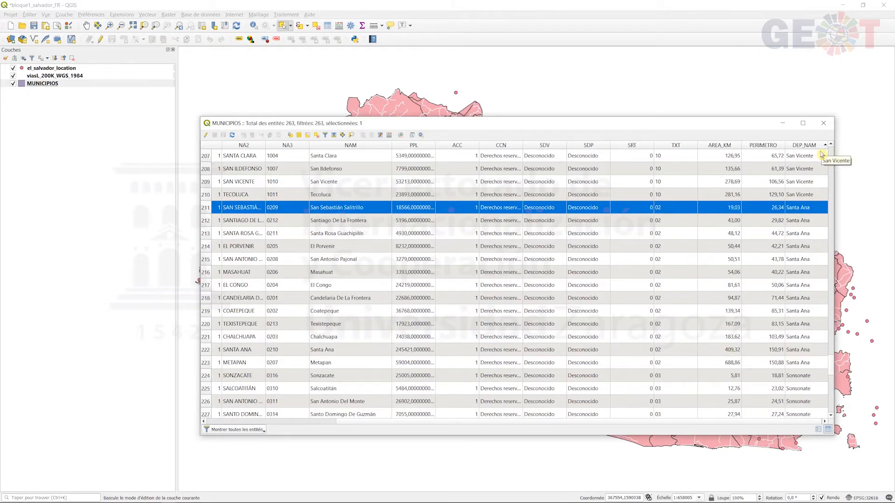
pyautogui.click(824, 125)
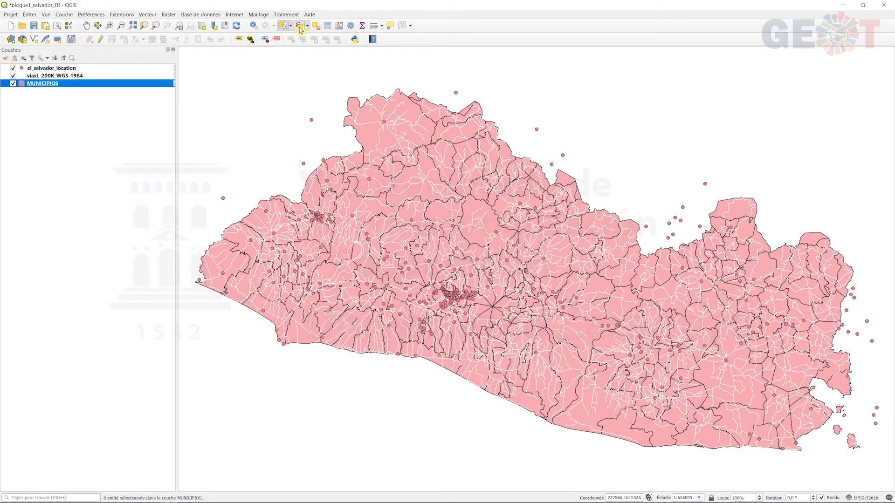
# Select the MUNICIPIOS features that match the expression "DEP_NAM" = 'Santa Ana' and close the expression dialog.
pyautogui.click(300, 27)
pyautogui.click(445, 218)
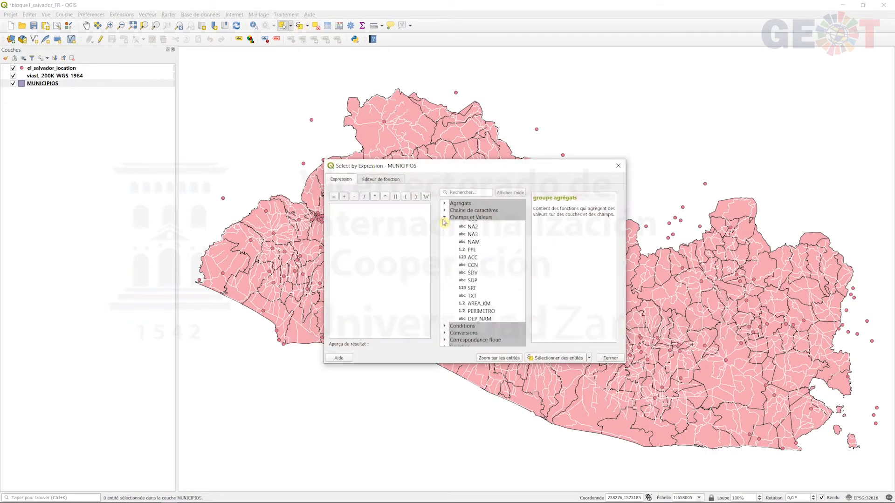
pyautogui.scroll(-1, 491, 332)
pyautogui.doubleClick(479, 334)
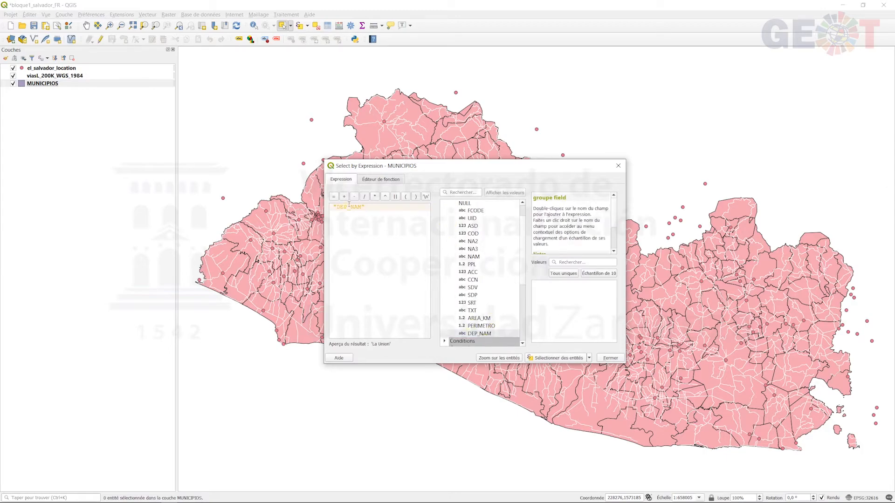
pyautogui.click(575, 275)
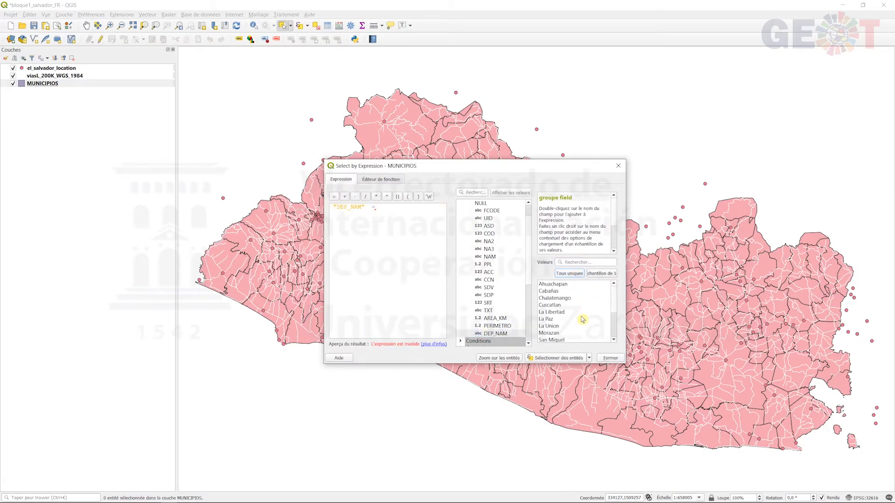
pyautogui.doubleClick(551, 312)
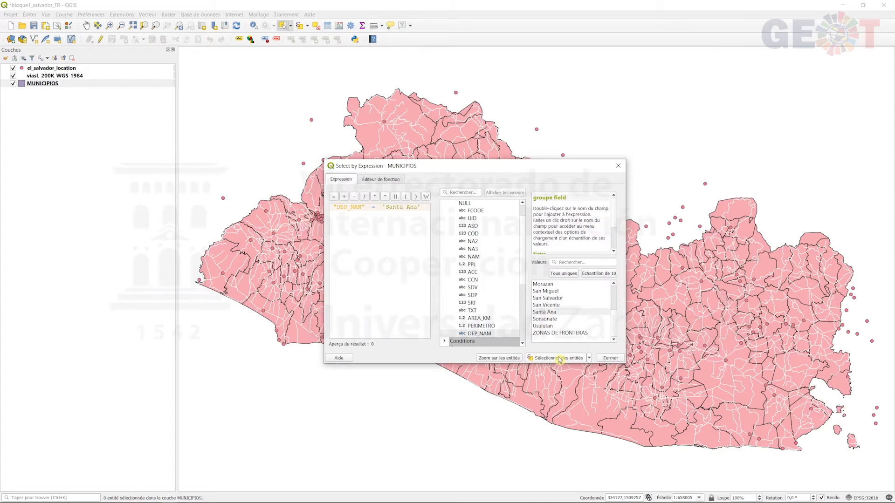
pyautogui.click(560, 359)
pyautogui.click(610, 358)
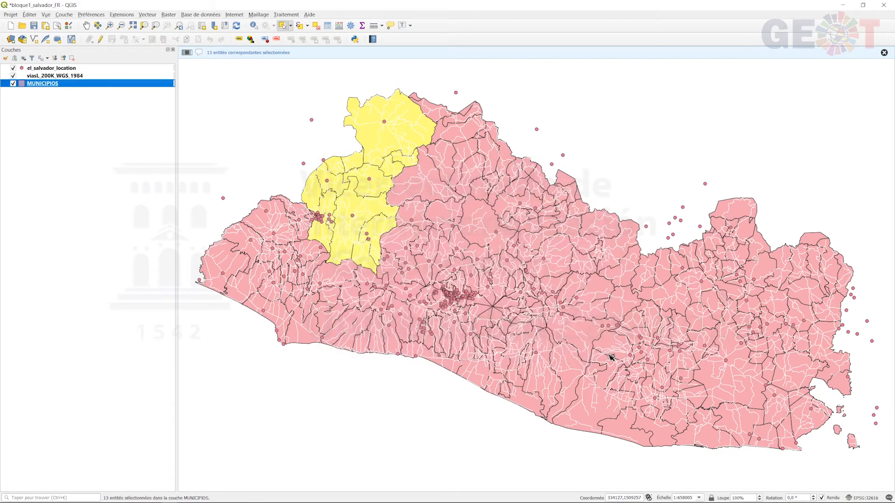
# Export only the selected MUNICIPIOS features as an ESRI Shapefile named department_SANTA_ANA in C:\DONNEES, with EPSG:32616, and add it to the map.
pyautogui.rightClick(59, 84)
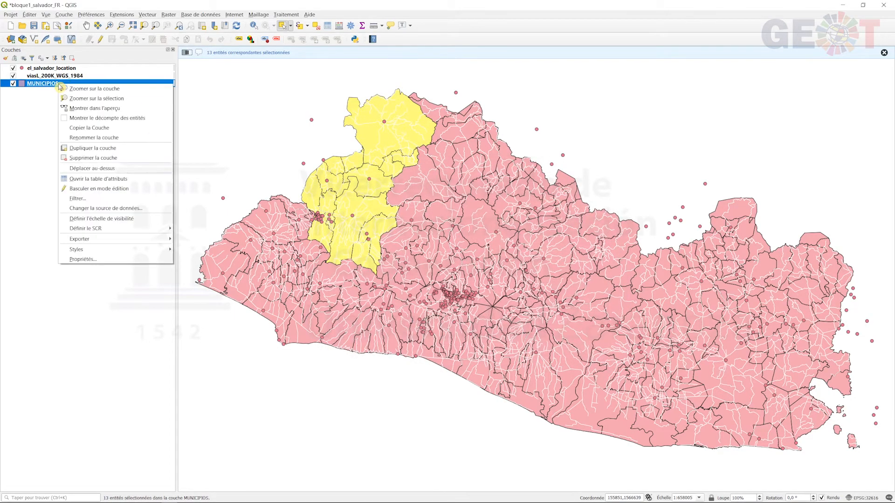
pyautogui.moveTo(154, 243)
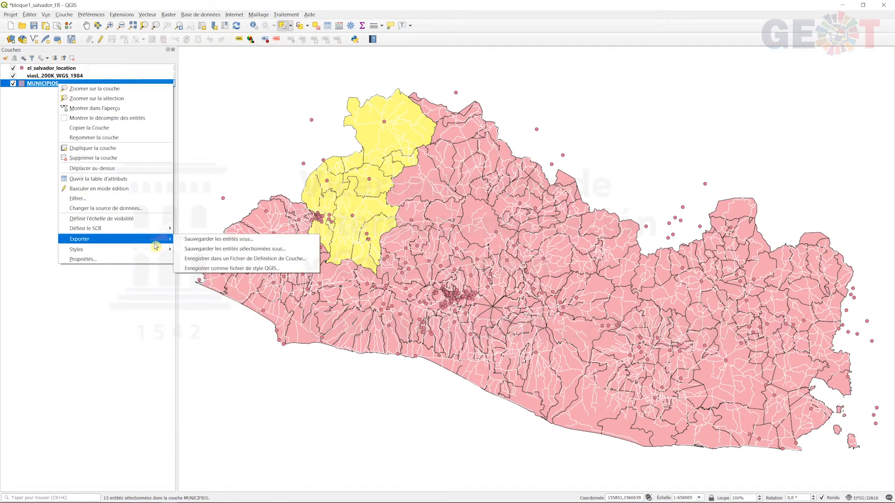
pyautogui.click(289, 249)
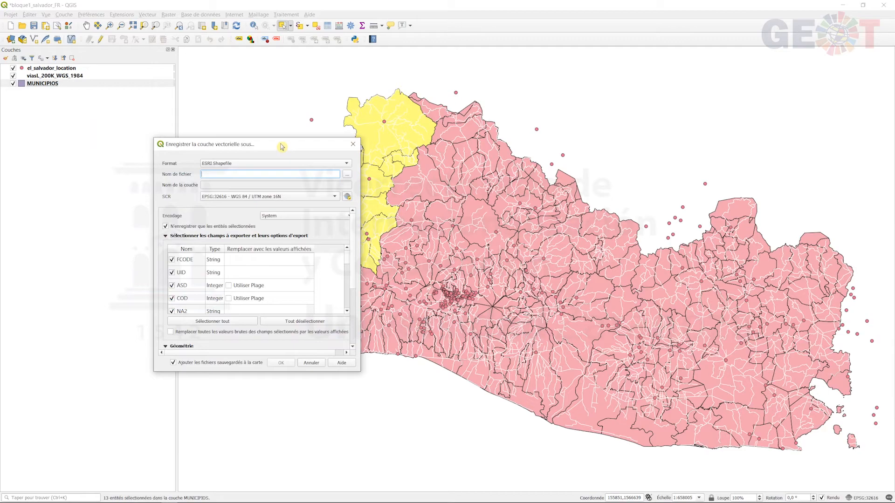
pyautogui.moveTo(281, 147); pyautogui.dragTo(439, 107)
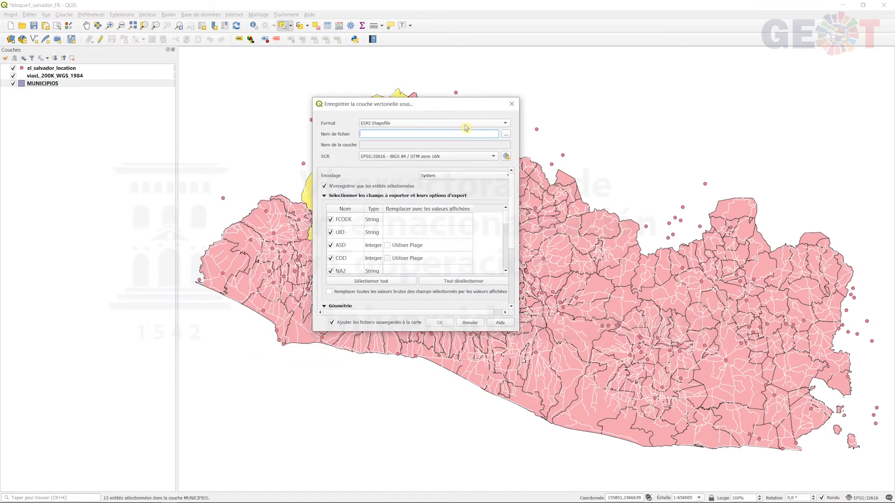
pyautogui.click(506, 135)
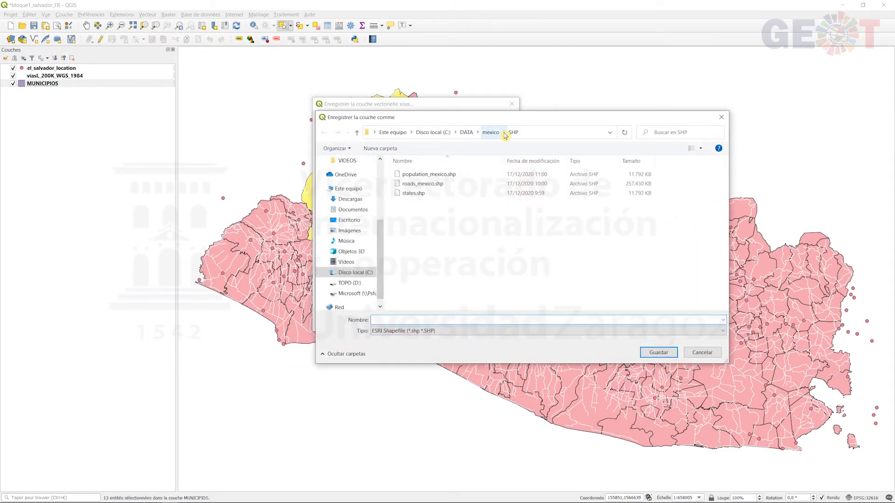
pyautogui.click(433, 133)
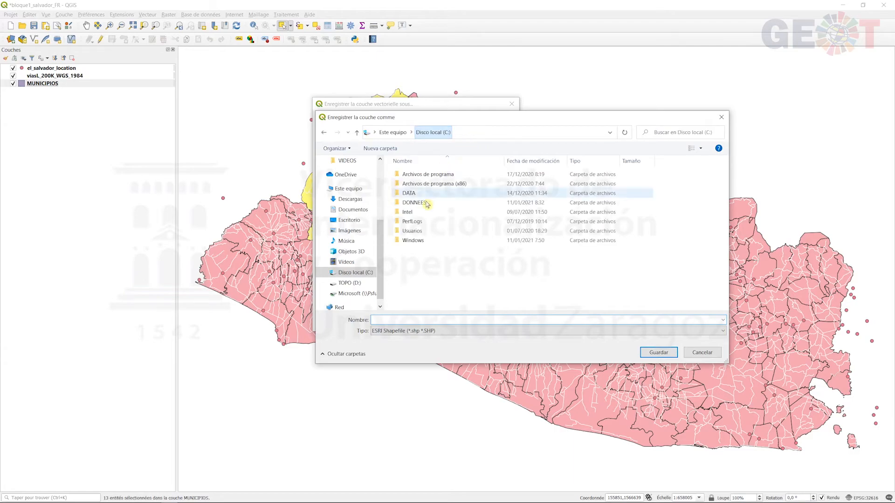
pyautogui.doubleClick(414, 203)
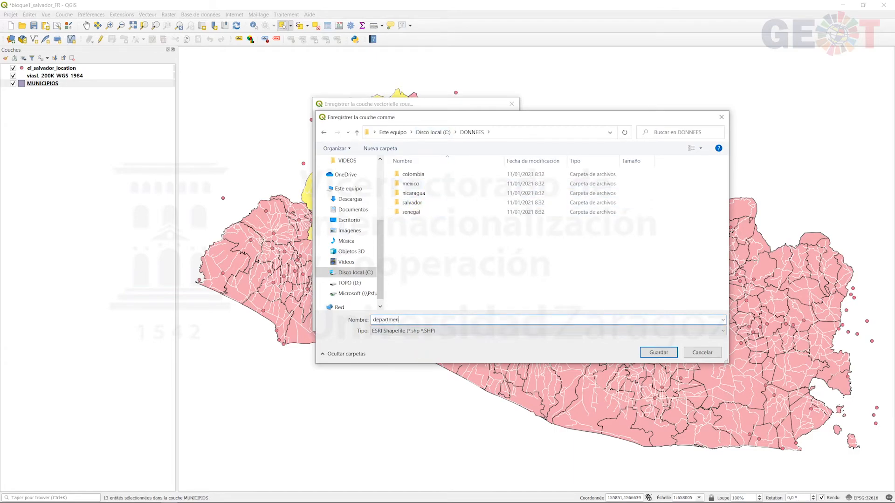
pyautogui.write('department_SANTA_ANA')
pyautogui.press('Return')
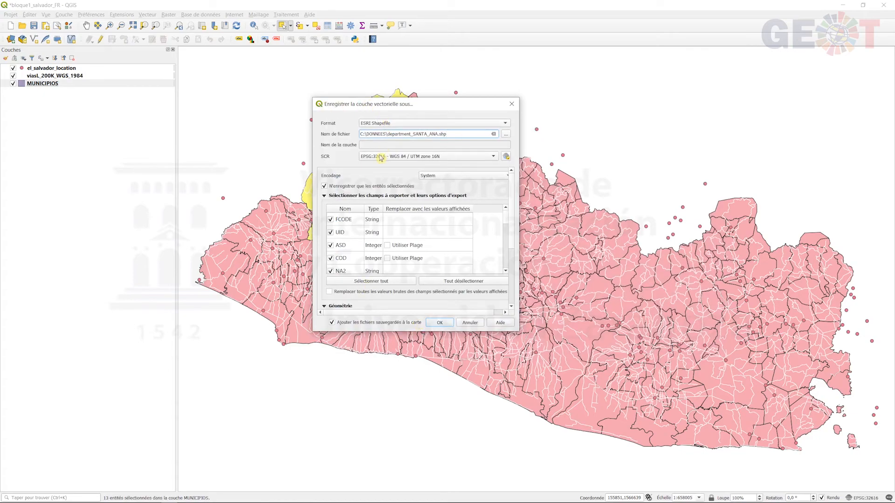
pyautogui.moveTo(380, 159)
pyautogui.click(439, 323)
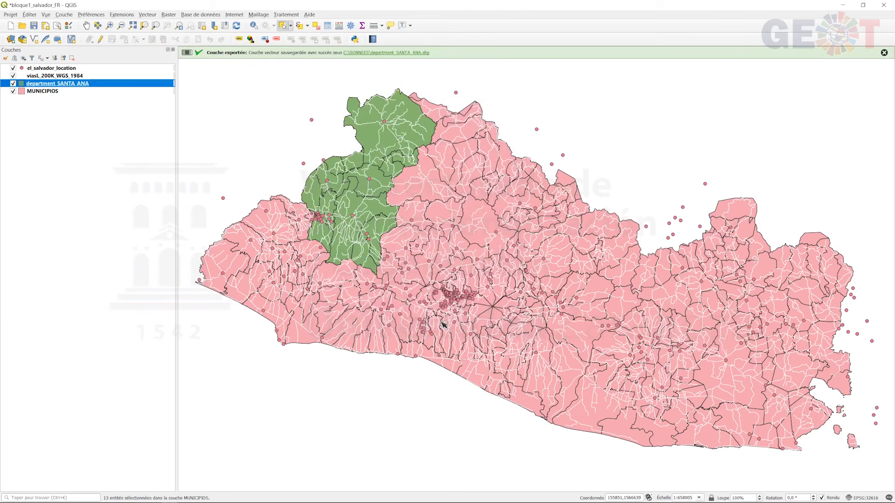
# Hide the MUNICIPIOS layer and review the attribute table of department_SANTA_ANA, closing it when done.
pyautogui.click(13, 91)
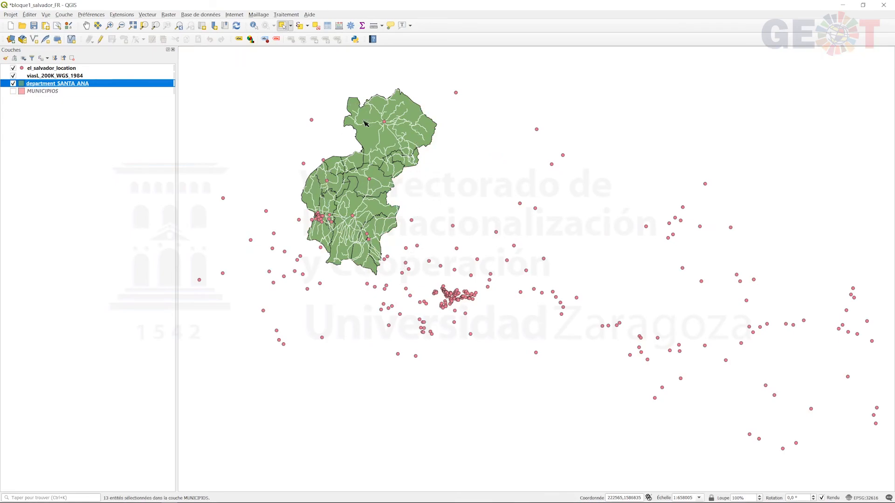
pyautogui.rightClick(52, 84)
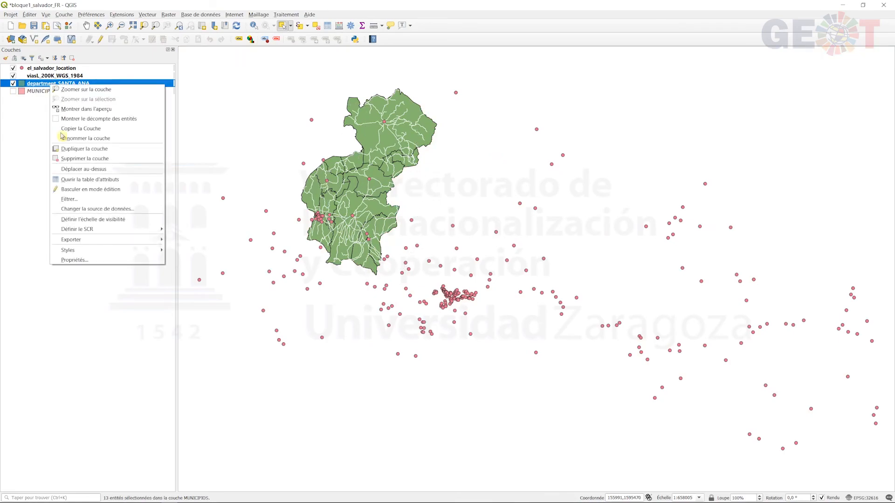
pyautogui.click(105, 180)
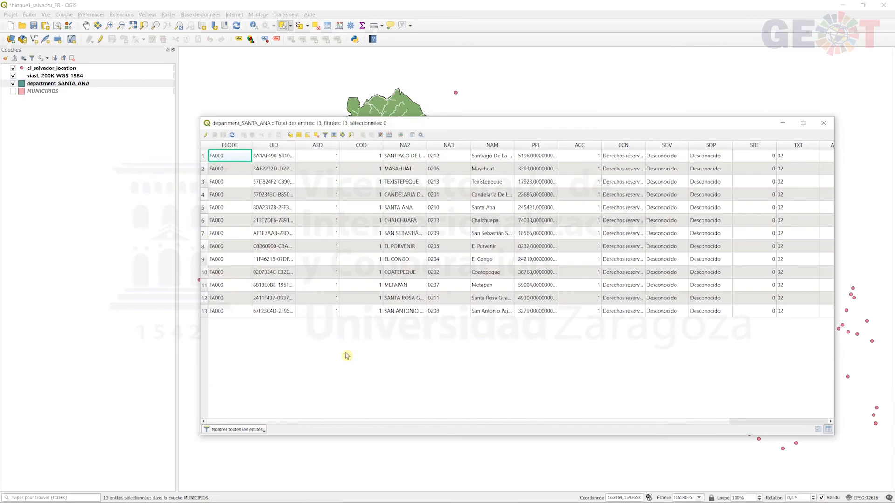
pyautogui.moveTo(320, 422); pyautogui.dragTo(277, 425)
pyautogui.click(823, 123)
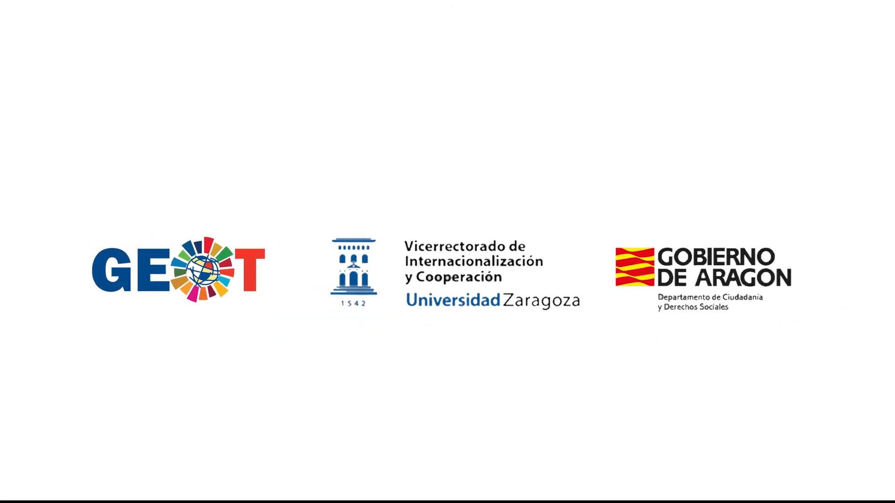